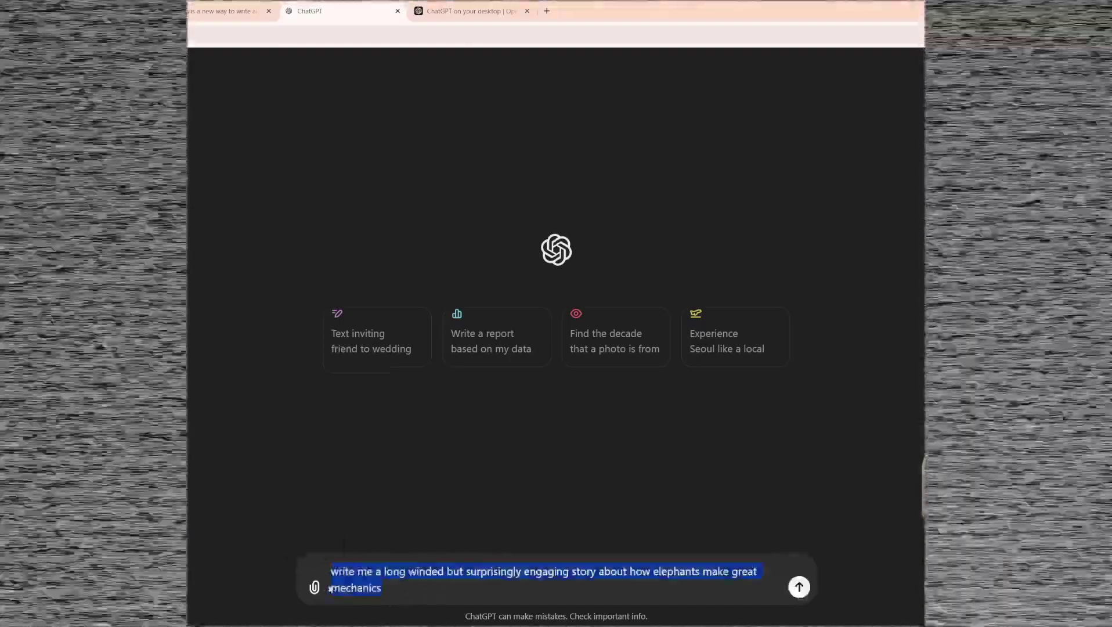
Send the elephant-mechanics story prompt and select the first paragraph of the Tinkerplains reply
click(332, 590)
key(Return)
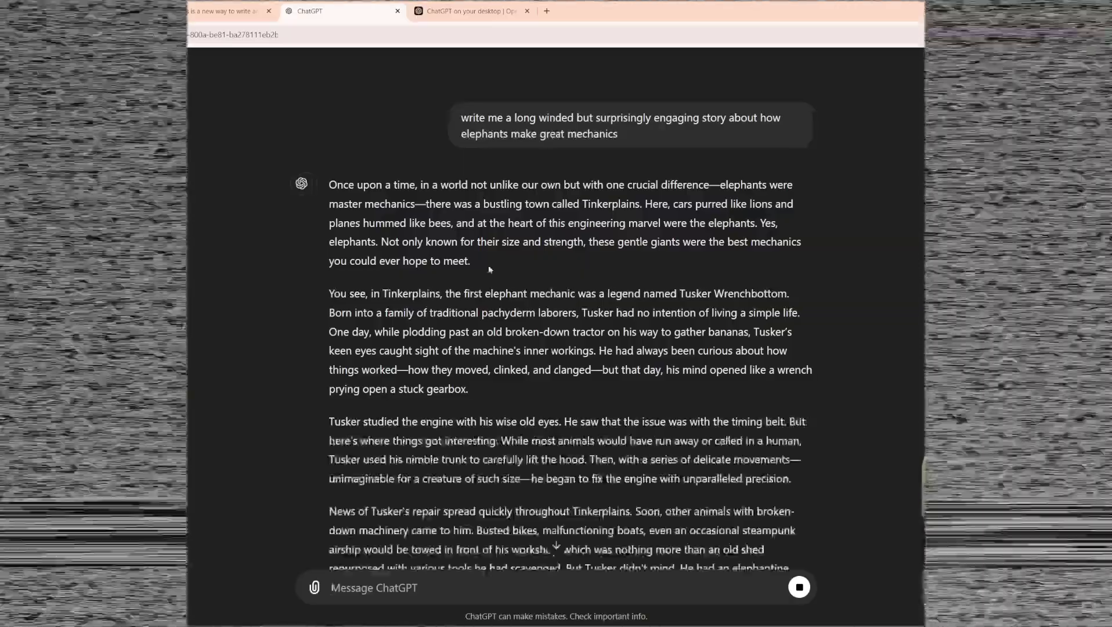
drag(489, 269, 329, 187)
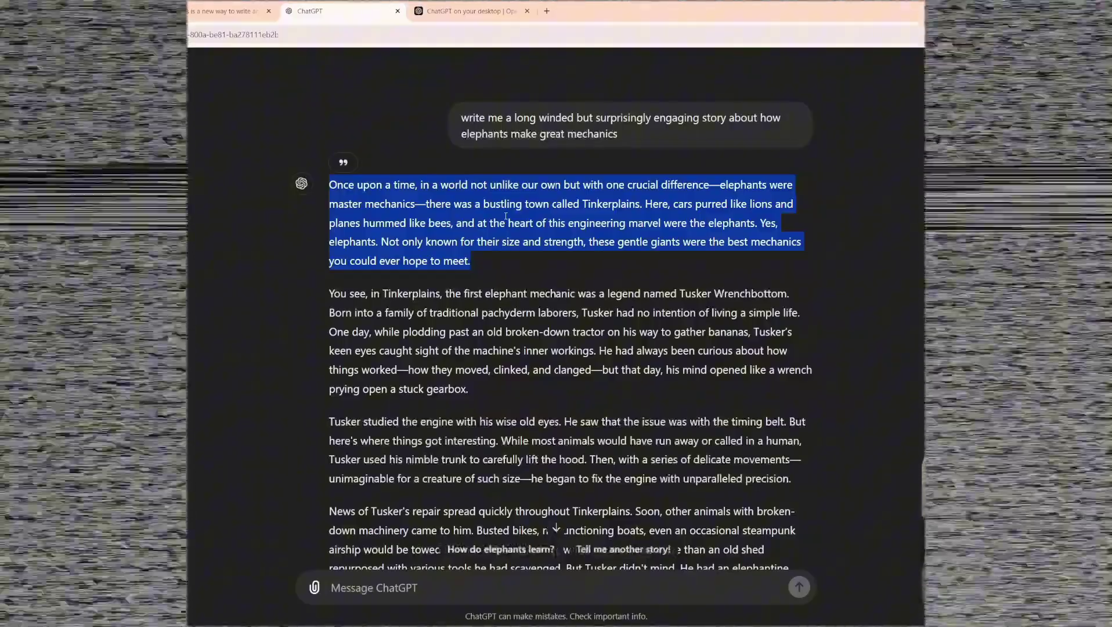
Ask ChatGPT 'I like the story, but please rewrite the opening' and scroll up to review
click(599, 478)
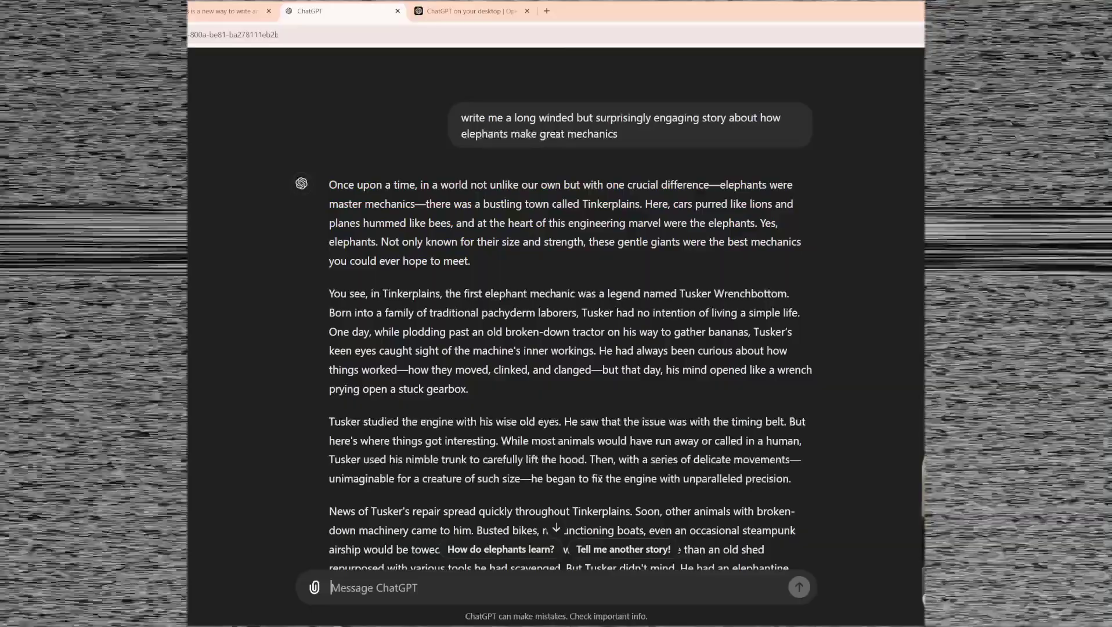
text(I like the )
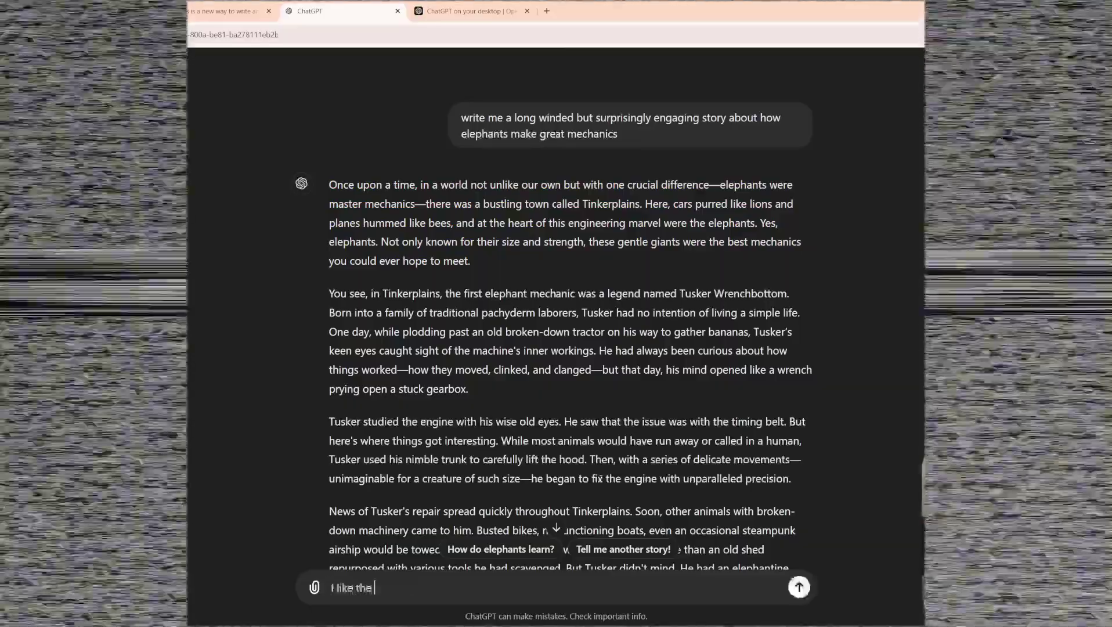
text(story, but plea)
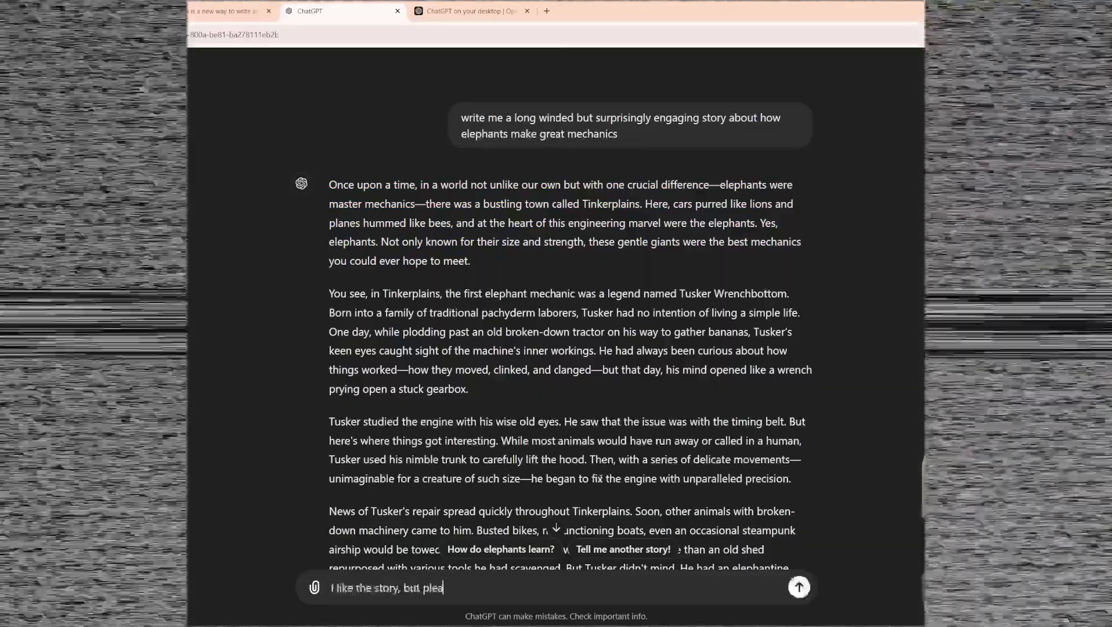
text(se rewrite the )
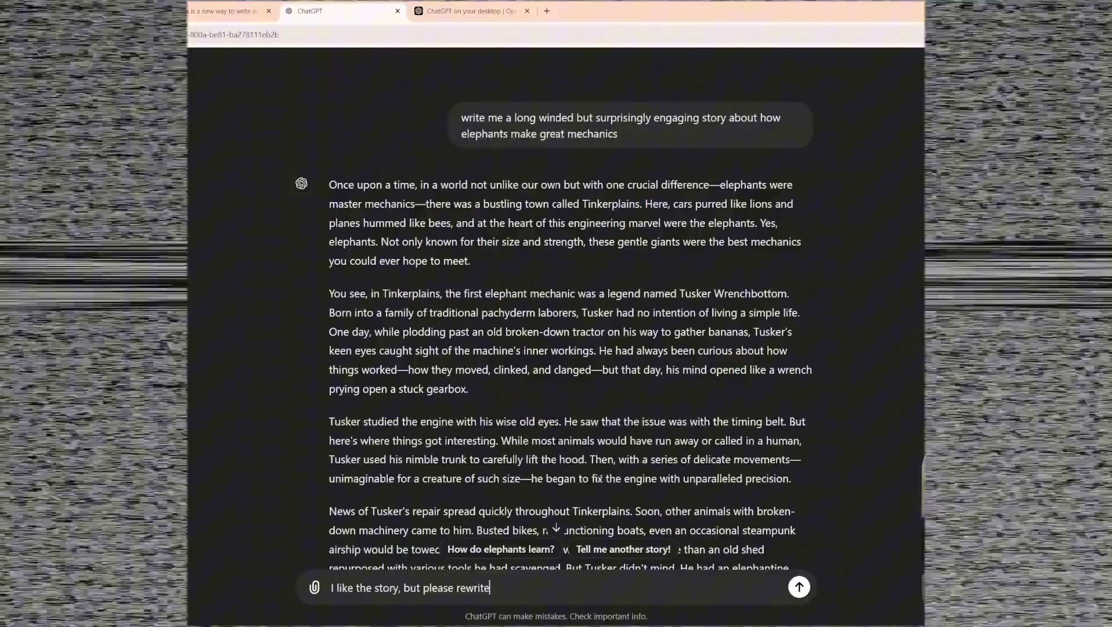
text(opening)
key(Return)
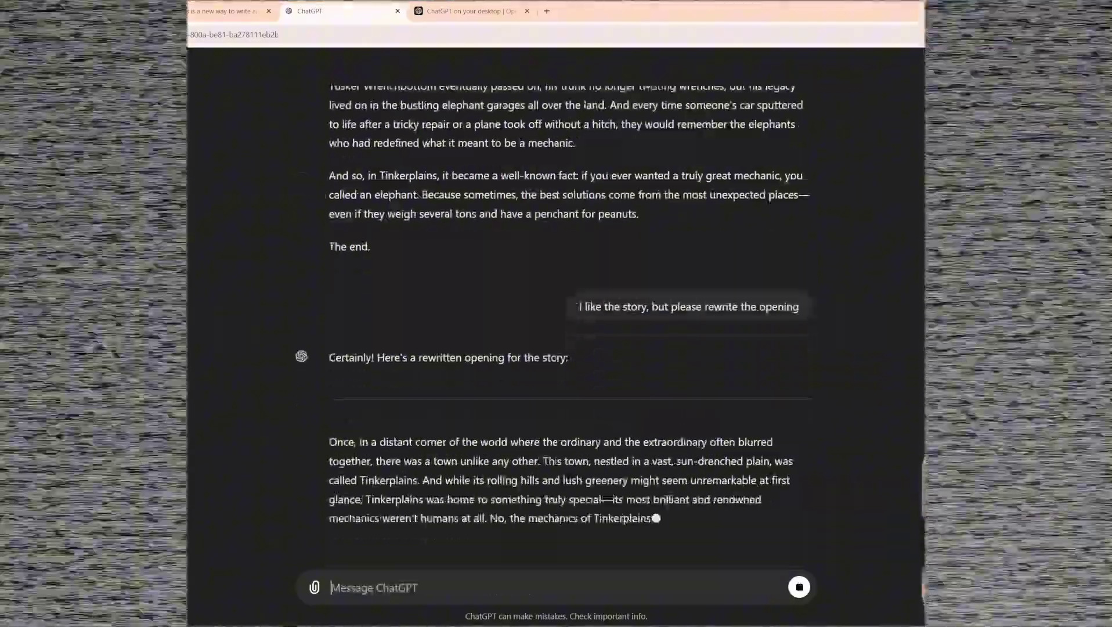
scroll(569, 319, up, 15)
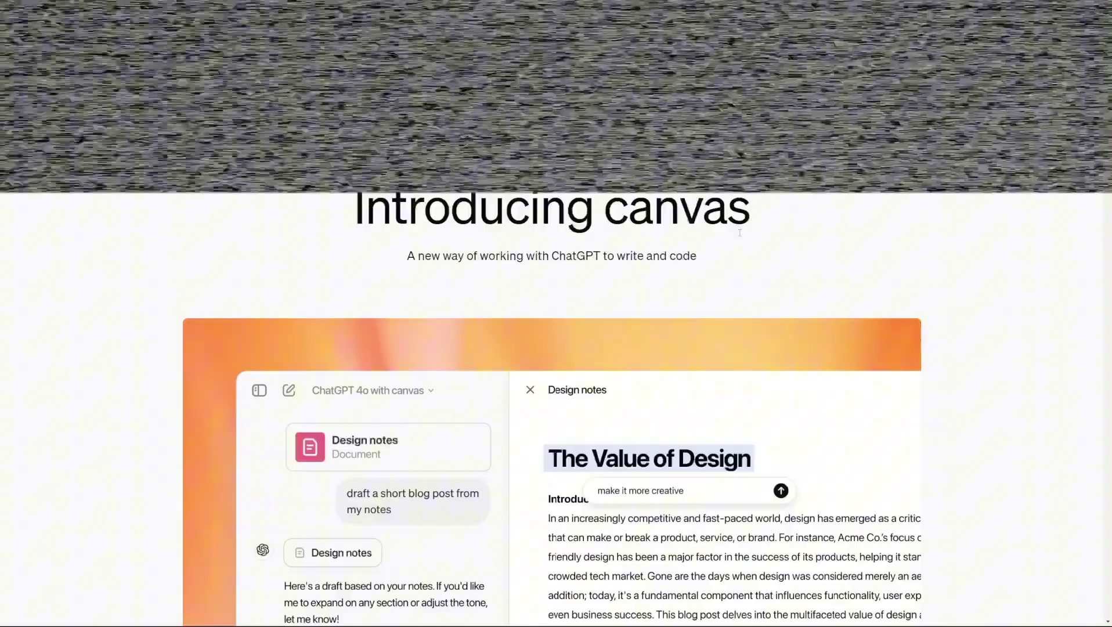
Select the Introducing canvas heading, then scroll past the demo video to the GPT-4o rollout paragraphs
drag(765, 224, 353, 228)
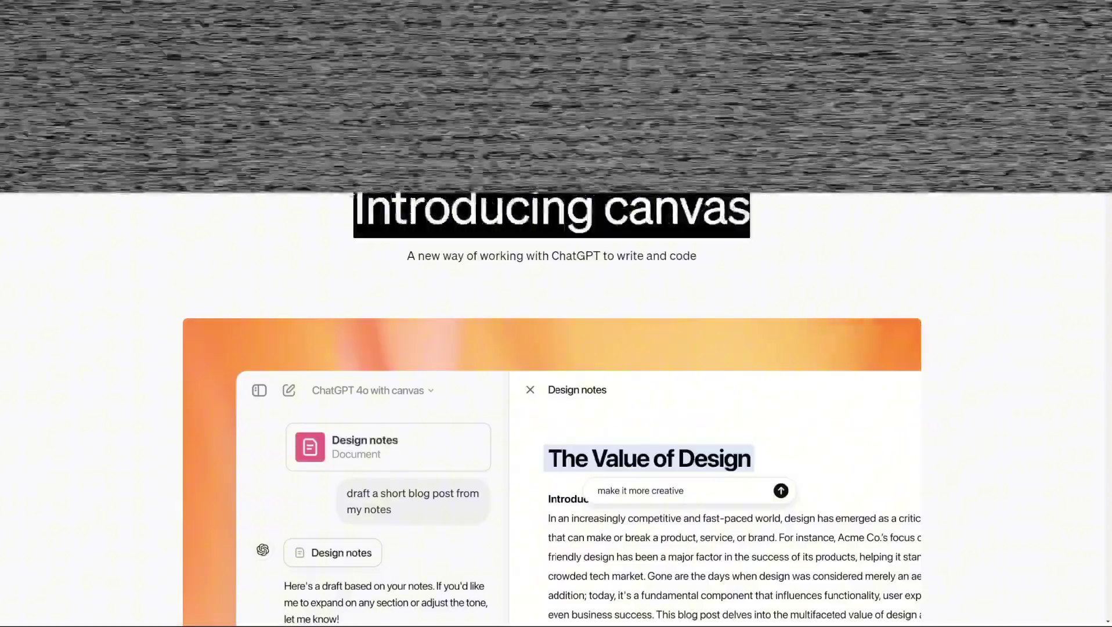
scroll(353, 228, down, 3)
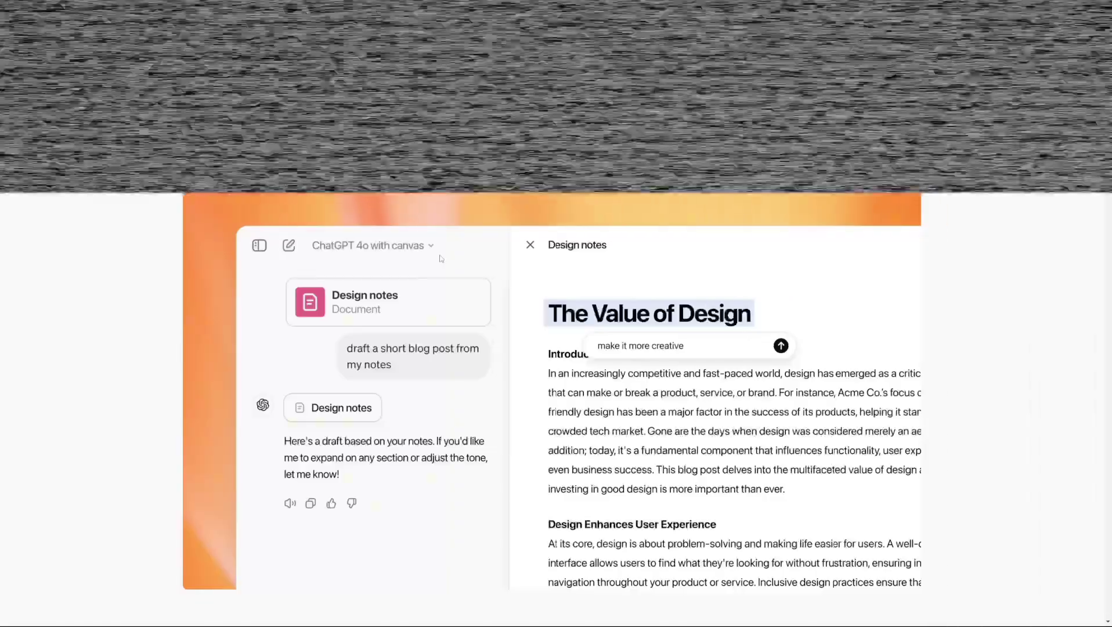
scroll(442, 258, down, 2)
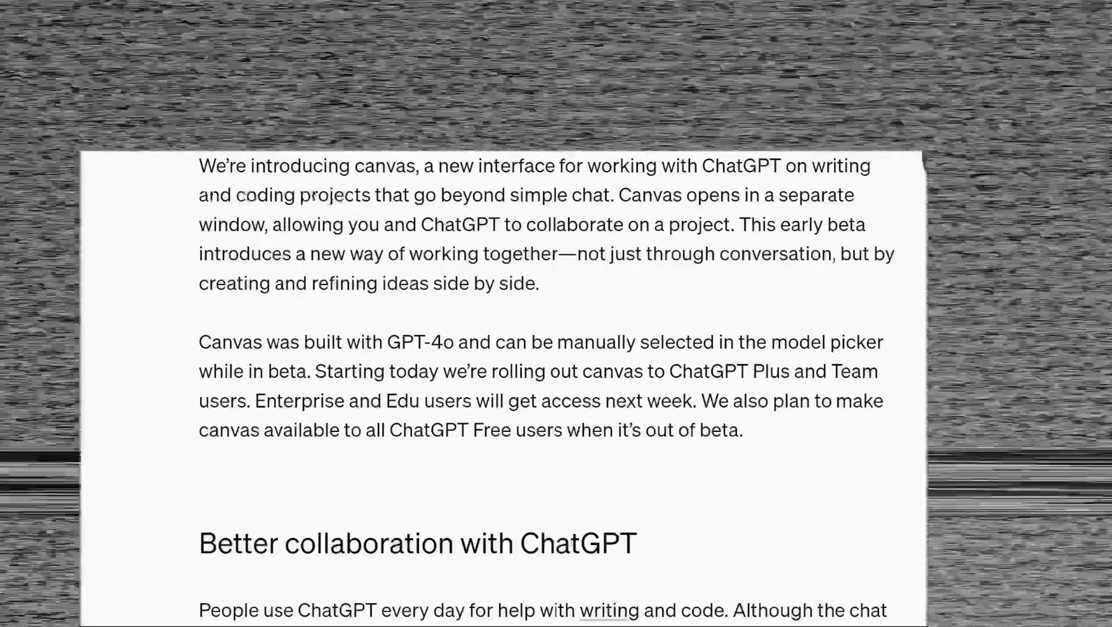
Read the canvas article, highlighting 'separate window' and a passage about post-training
drag(778, 196, 264, 223)
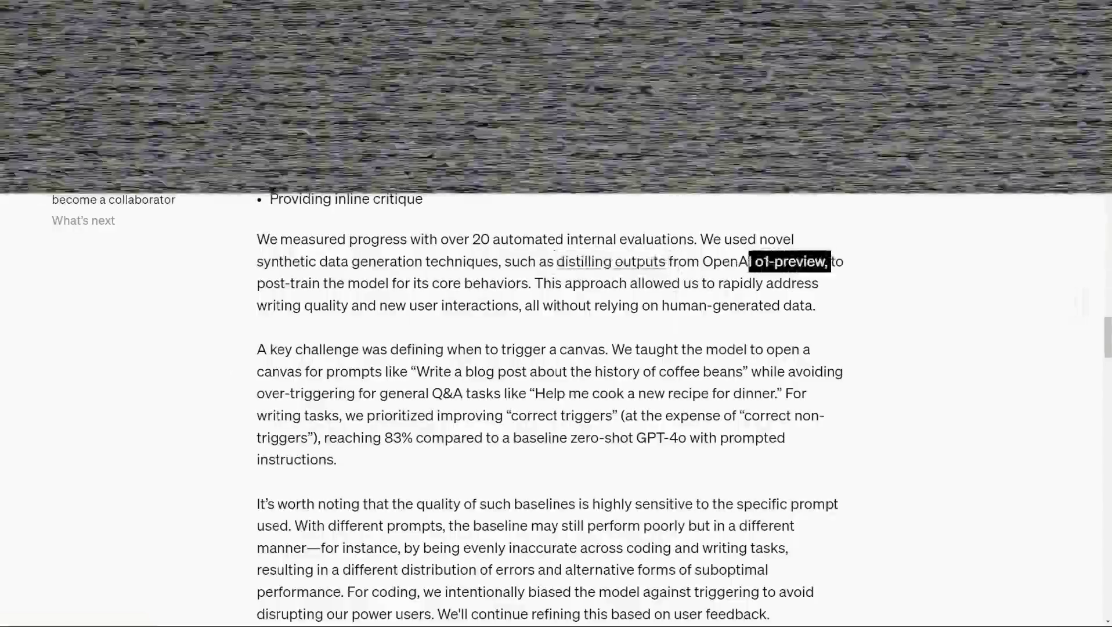
drag(423, 284, 534, 283)
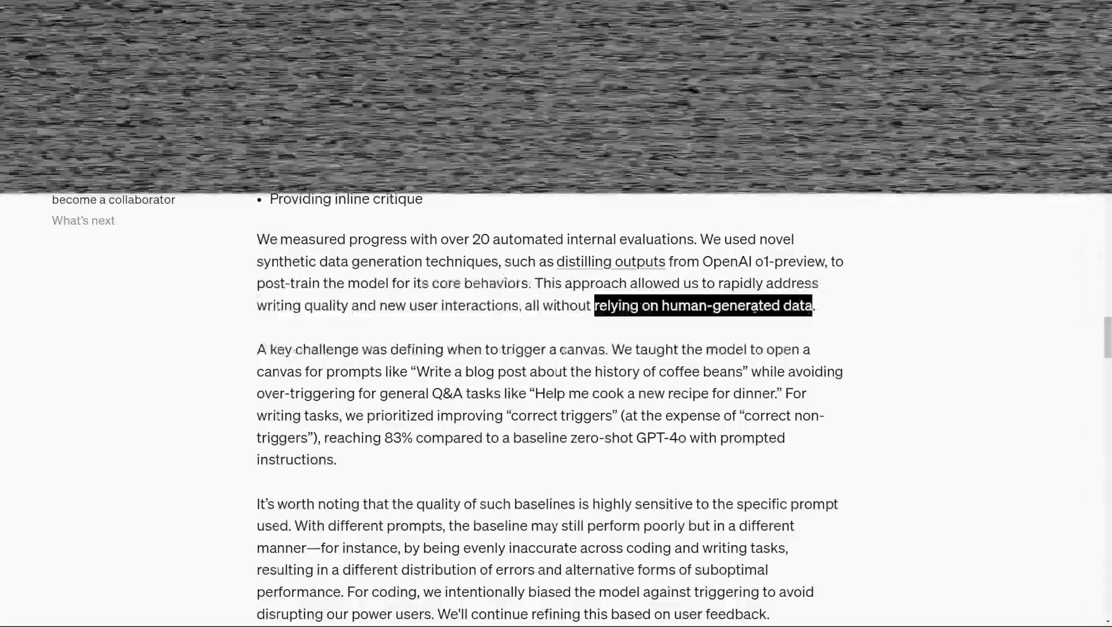
Scroll to the Canvas Edits Boundary chart and highlight its Canvas full rewrite axis labels
scroll(679, 310, down, 5)
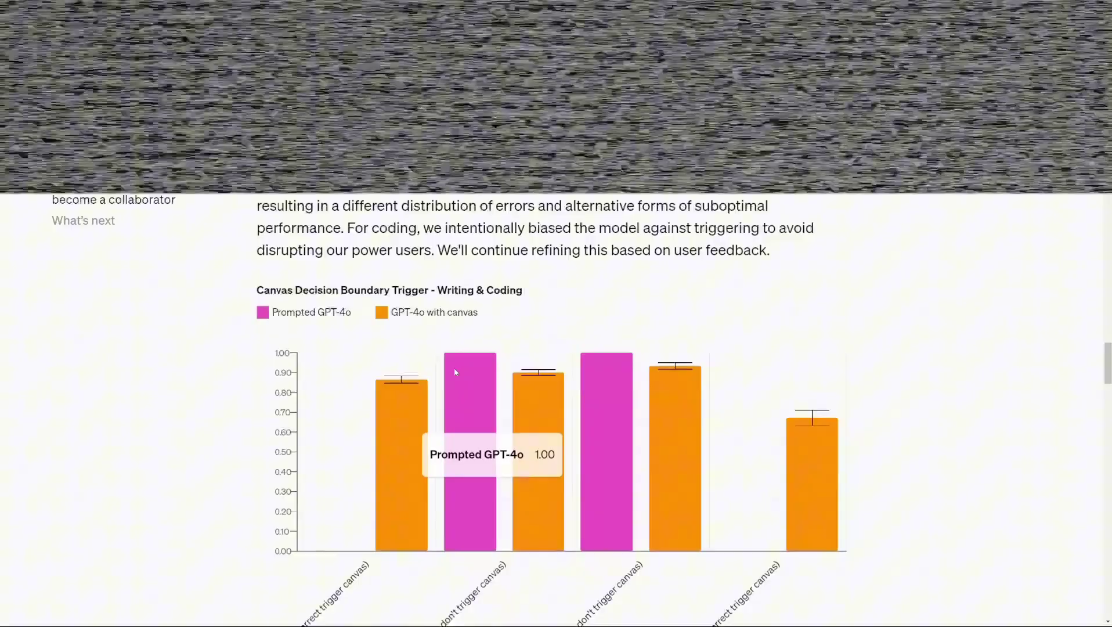
scroll(691, 342, down, 2)
scroll(685, 343, up, 2)
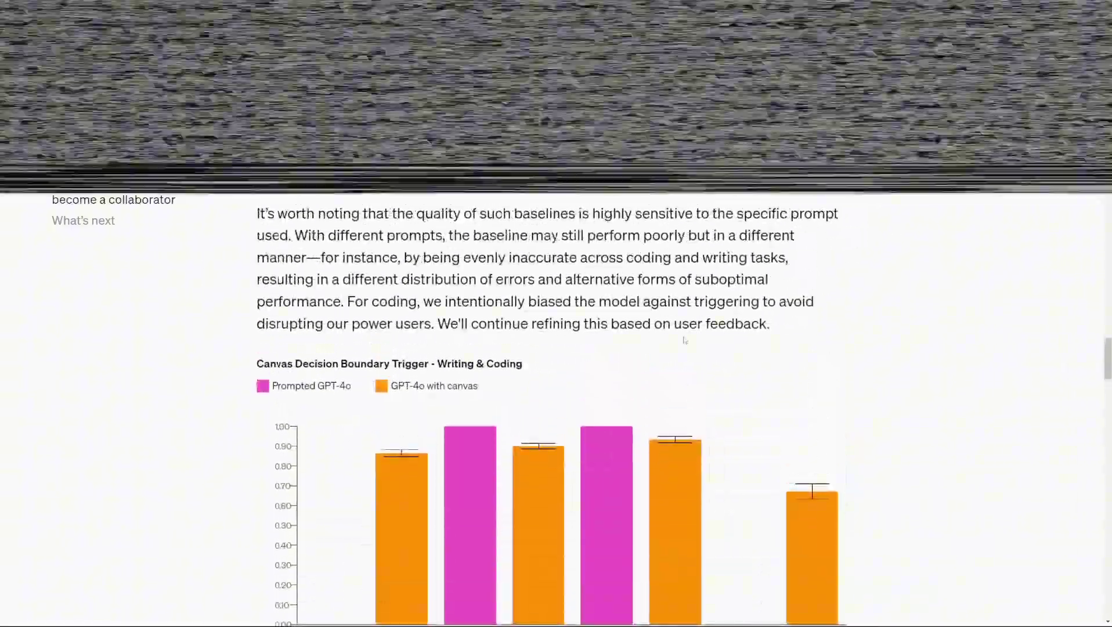
scroll(685, 340, down, 5)
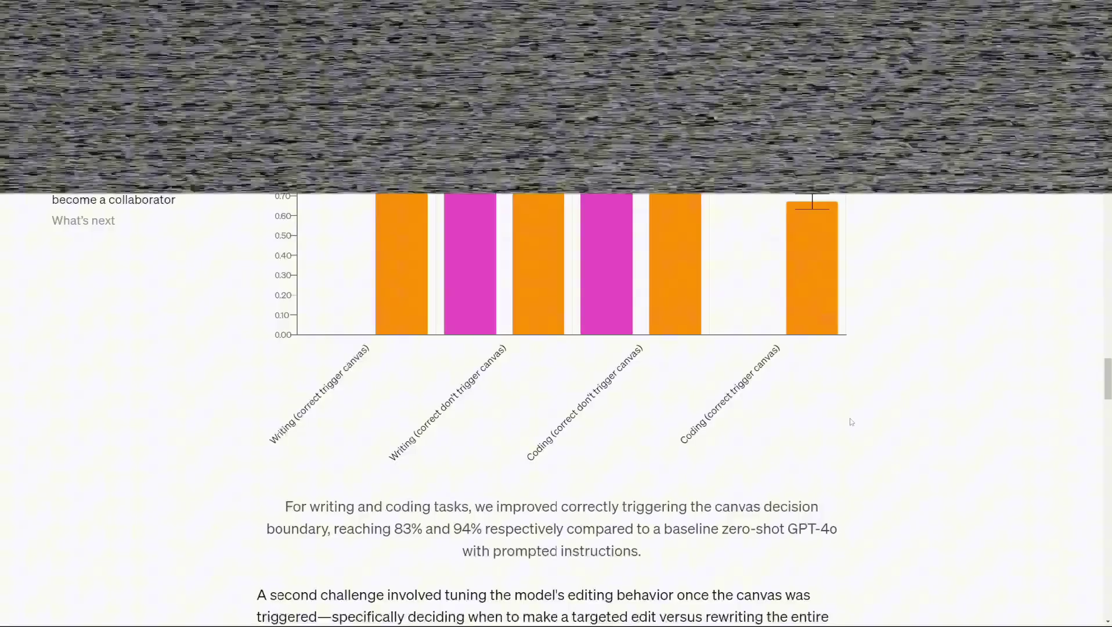
scroll(850, 418, down, 10)
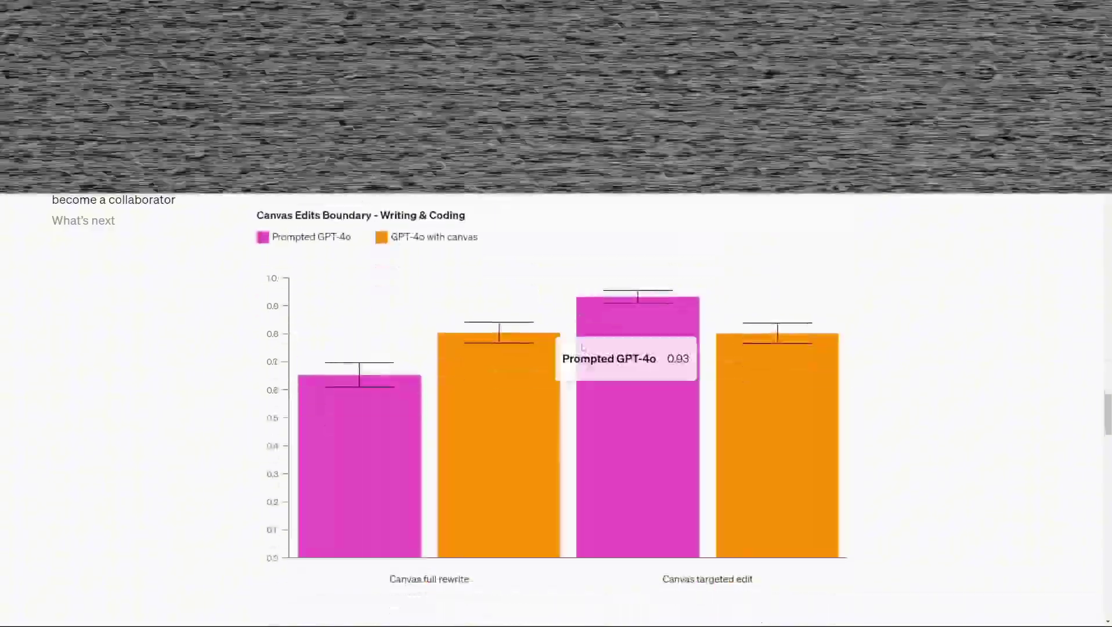
drag(471, 579, 396, 579)
drag(664, 579, 819, 595)
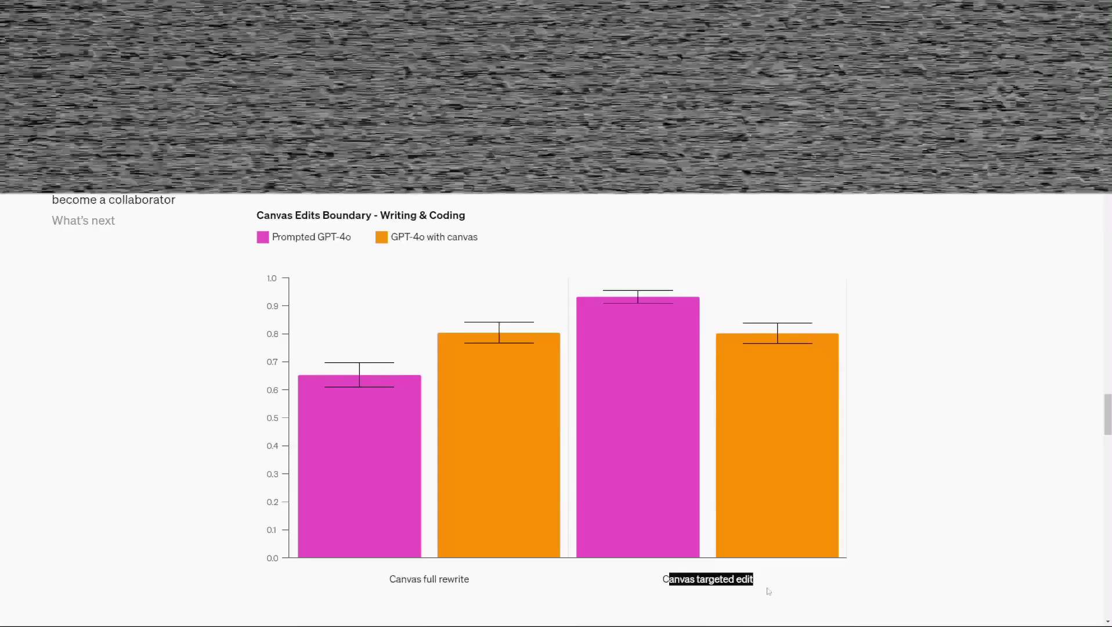
Read the Canvas Suggested Comments bar values (30% accuracy, 16% quality) and continue toward What's next
scroll(607, 418, down, 1)
mouse_move(607, 418)
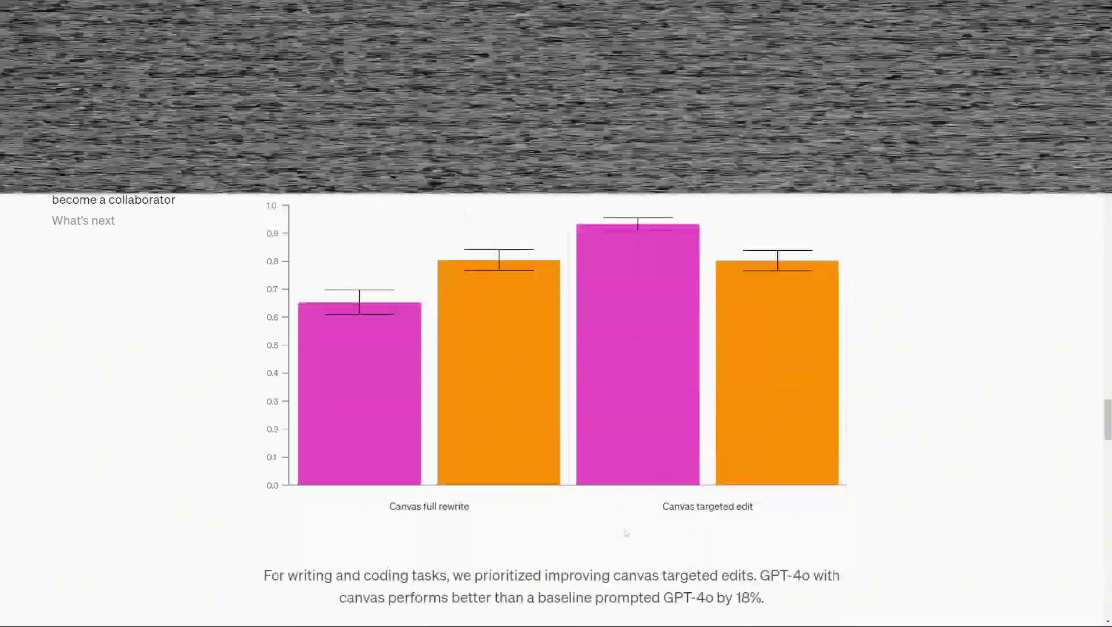
mouse_move(800, 462)
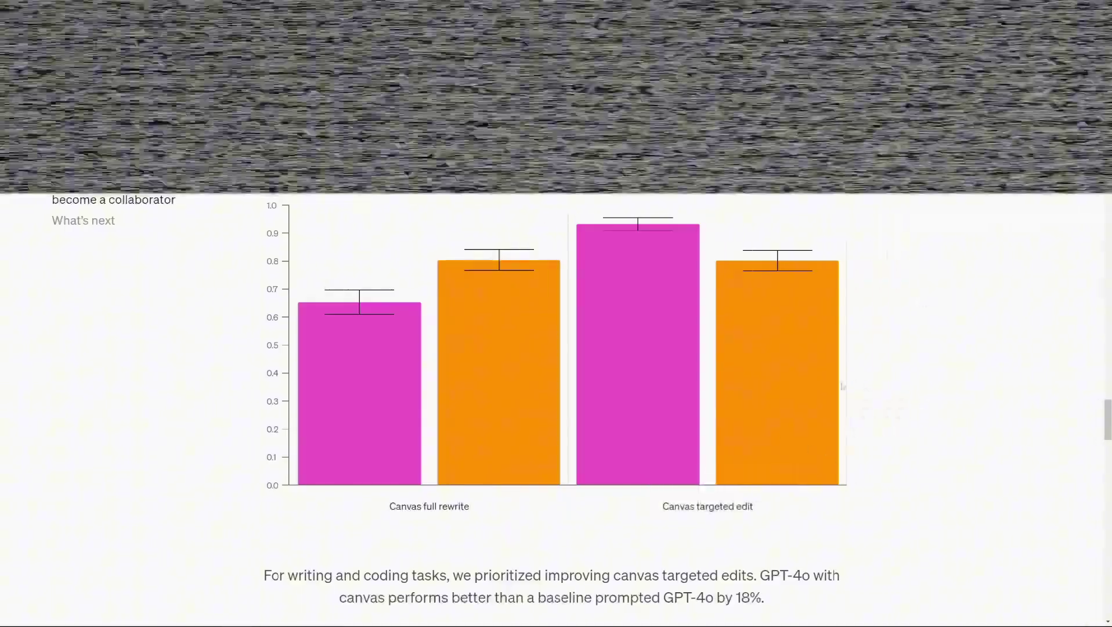
scroll(843, 386, down, 5)
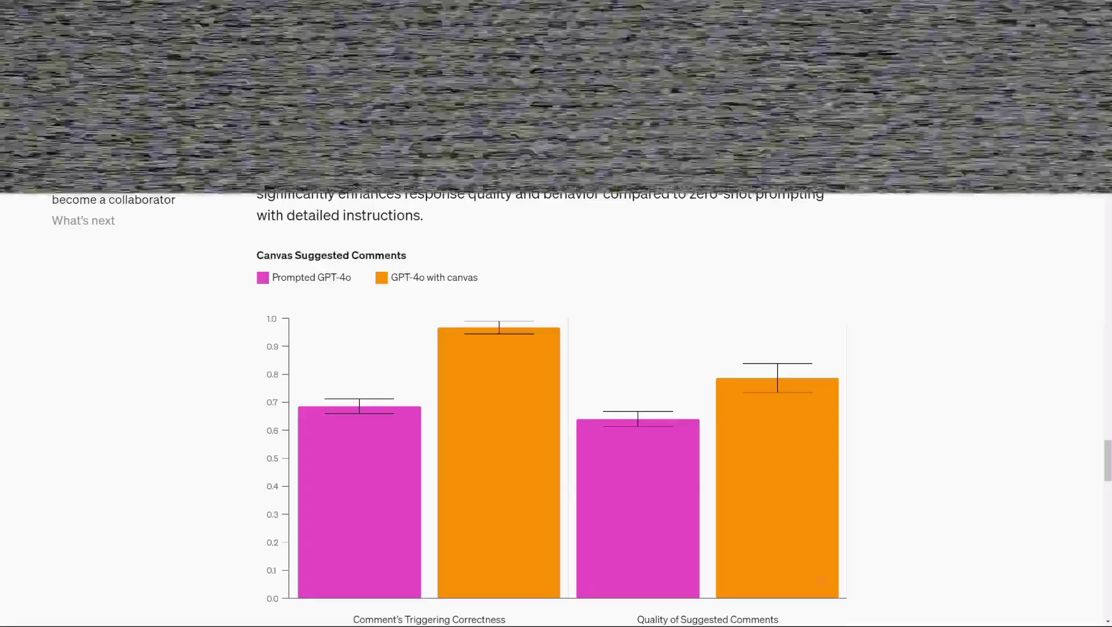
scroll(393, 527, down, 3)
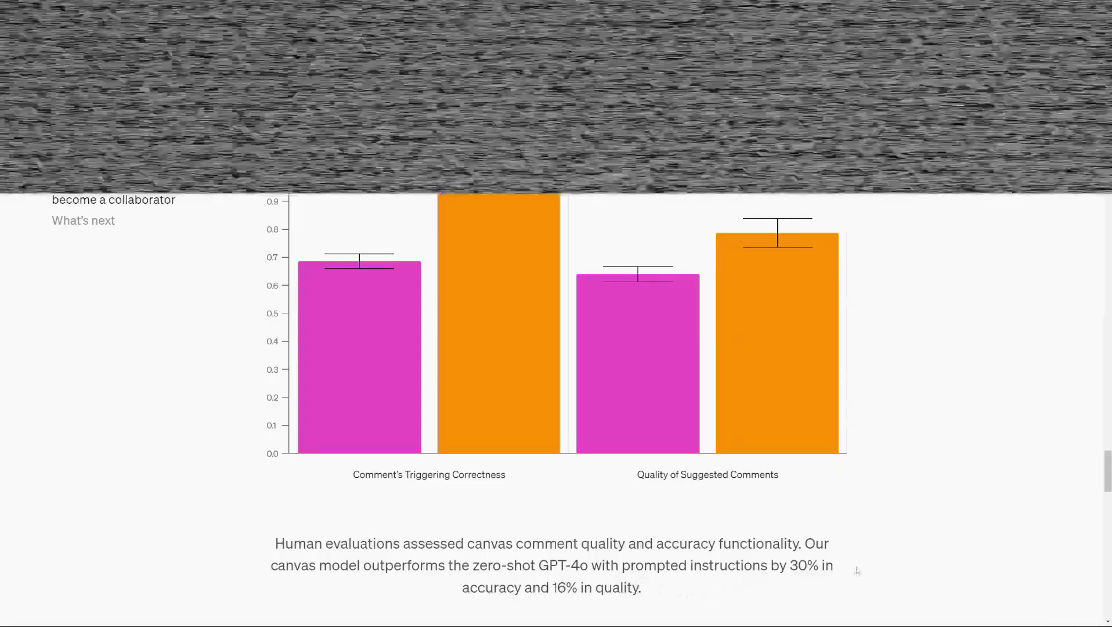
Scroll into the What's next section and select its text
scroll(857, 571, down, 5)
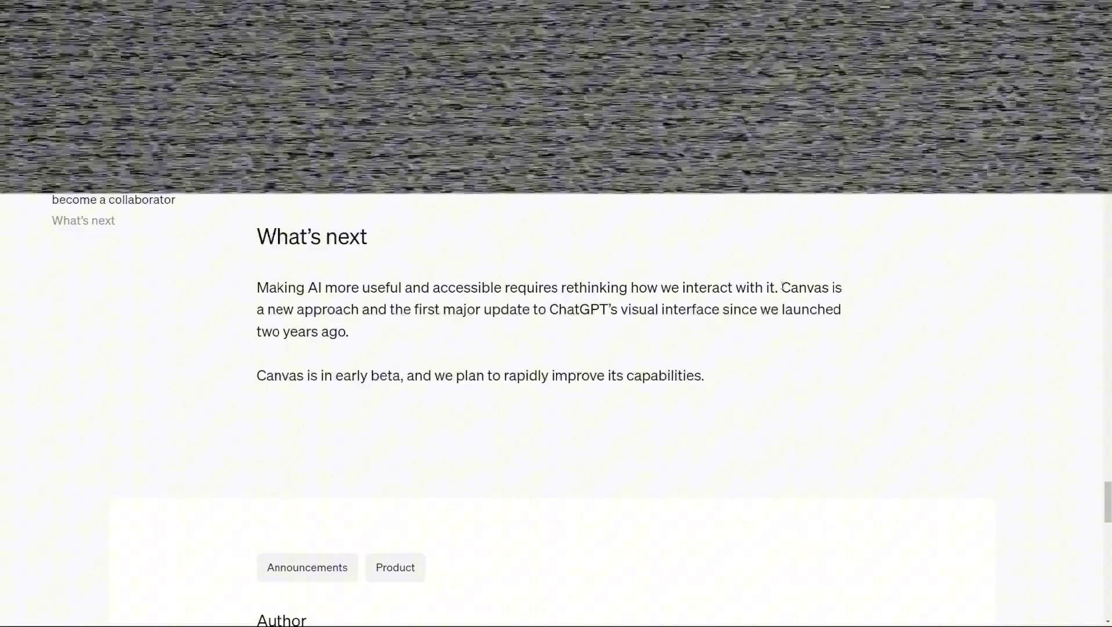
drag(782, 287, 388, 309)
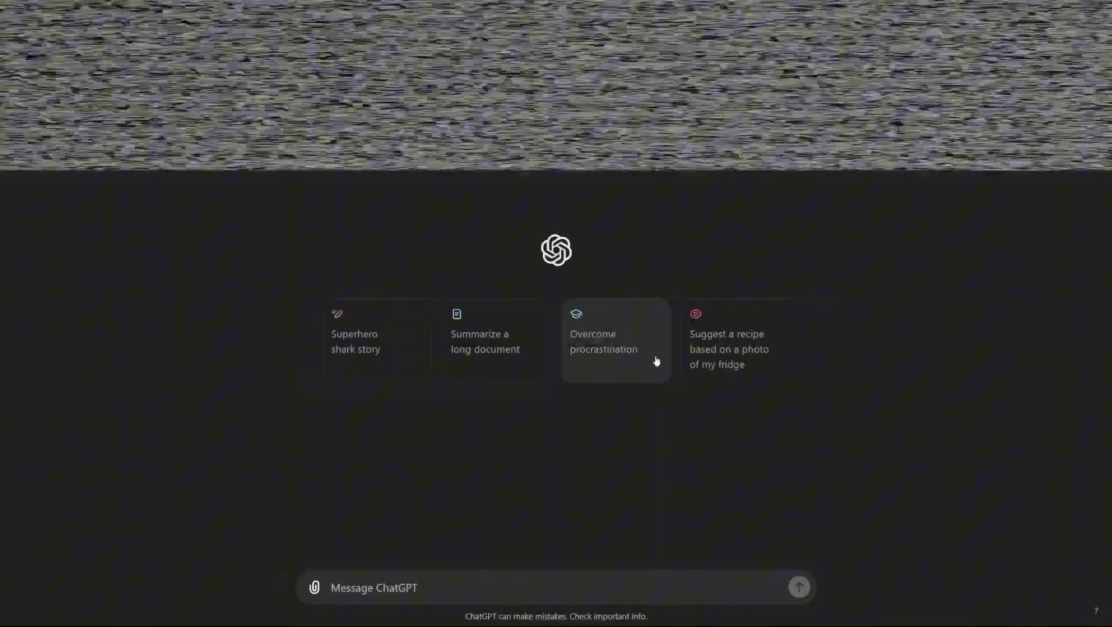
Paste three Discord server screenshots into the new chat message
key(ctrl+v)
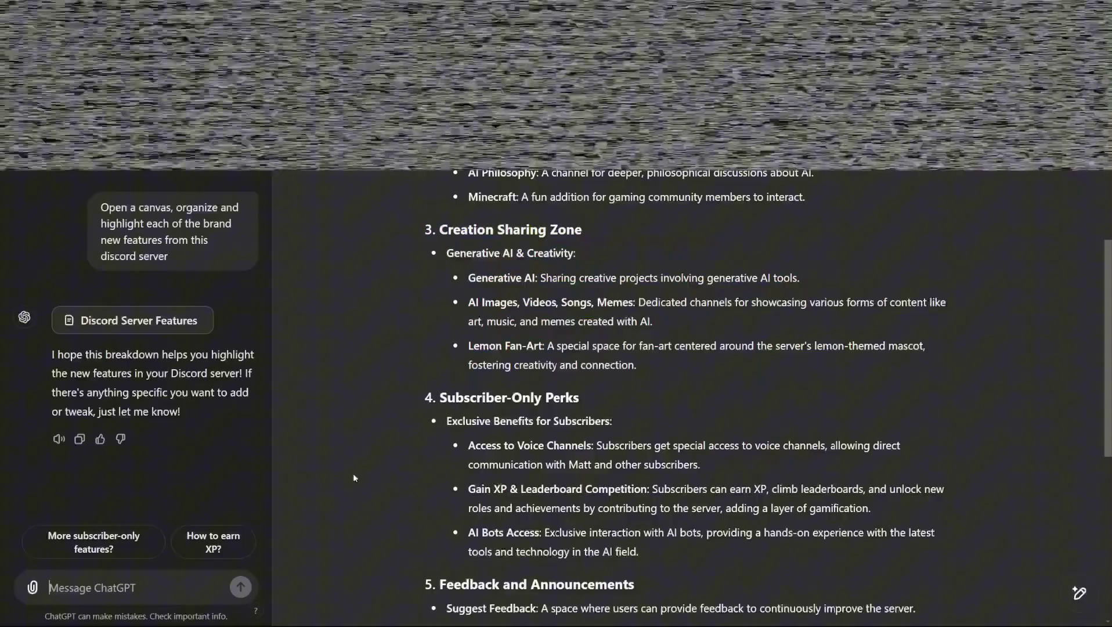
Submit 'make creation sharing more interactive' as an inline edit on the Creation Sharing Zone heading
drag(652, 361, 560, 298)
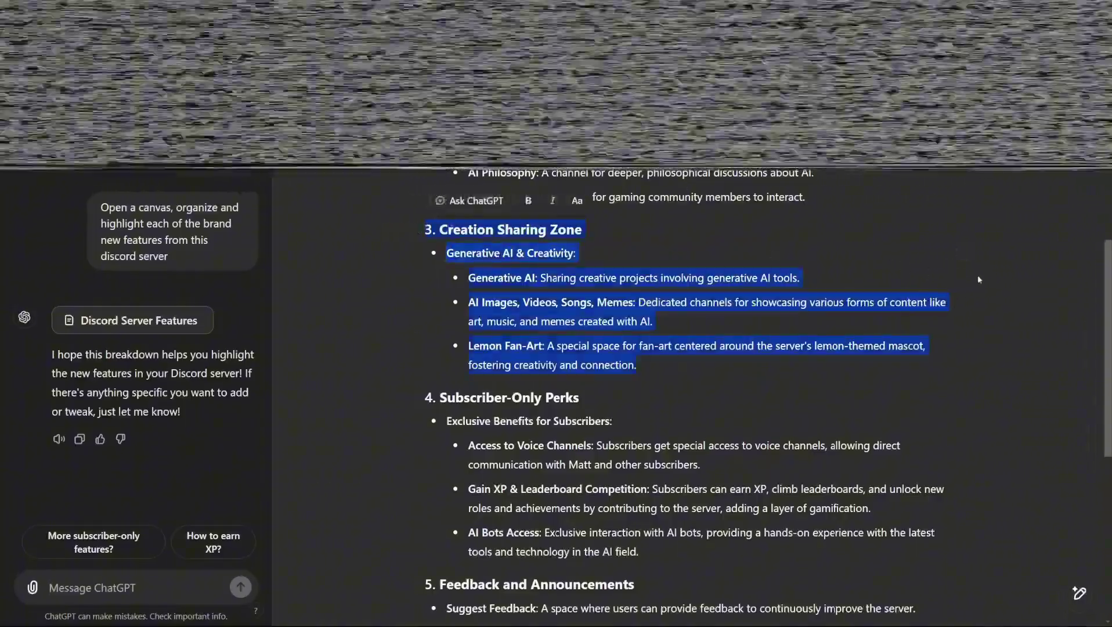
click(962, 235)
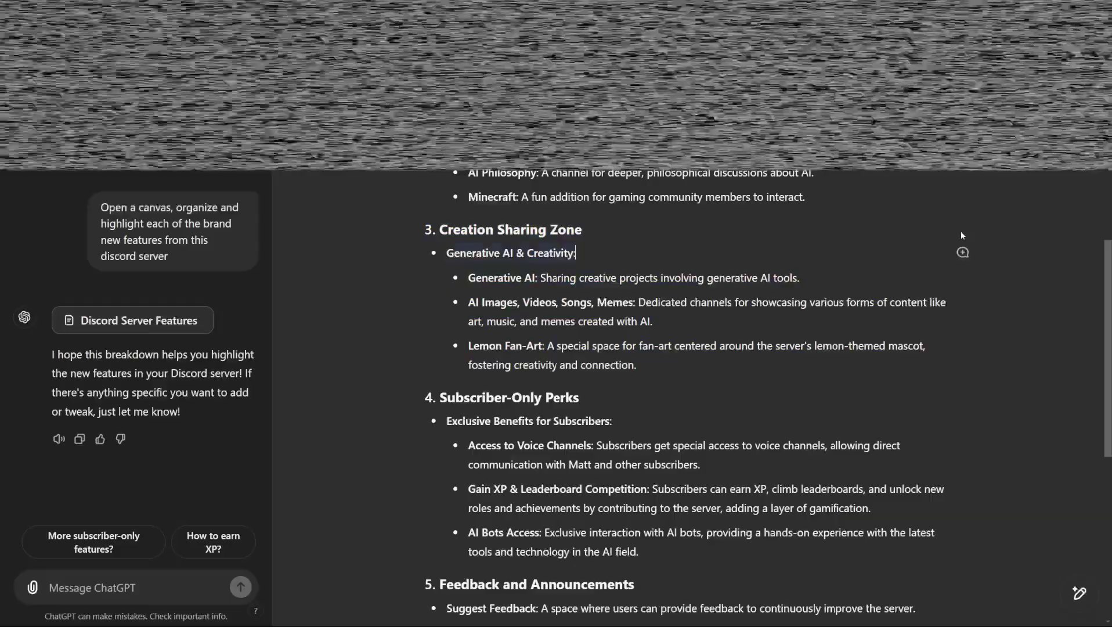
click(963, 252)
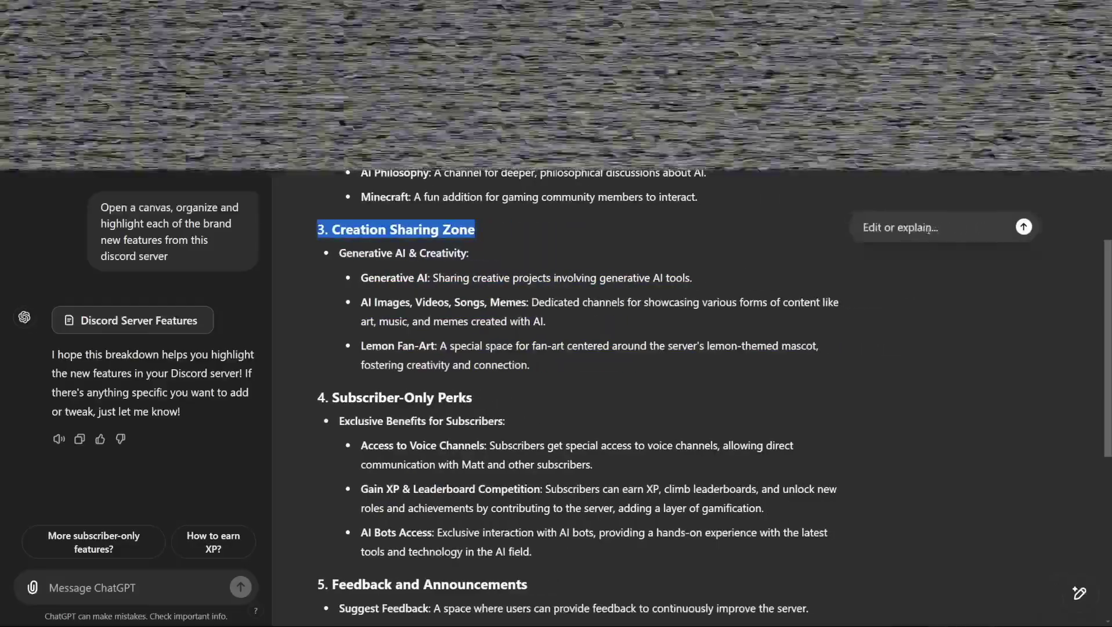
text(give me some alt)
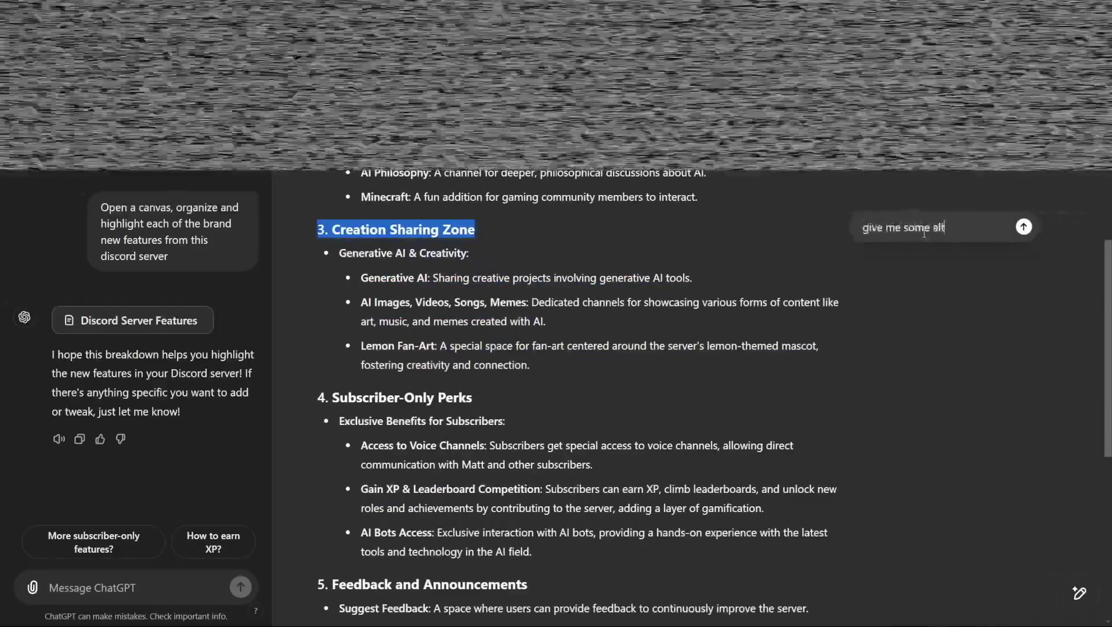
text(ernative su)
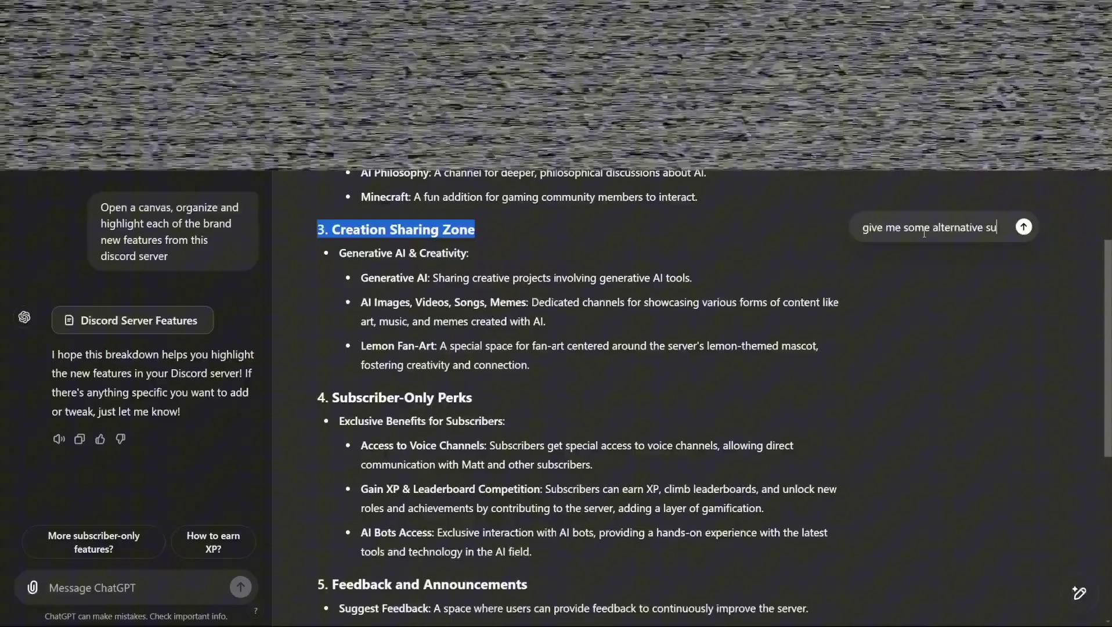
text(ggestions to improve)
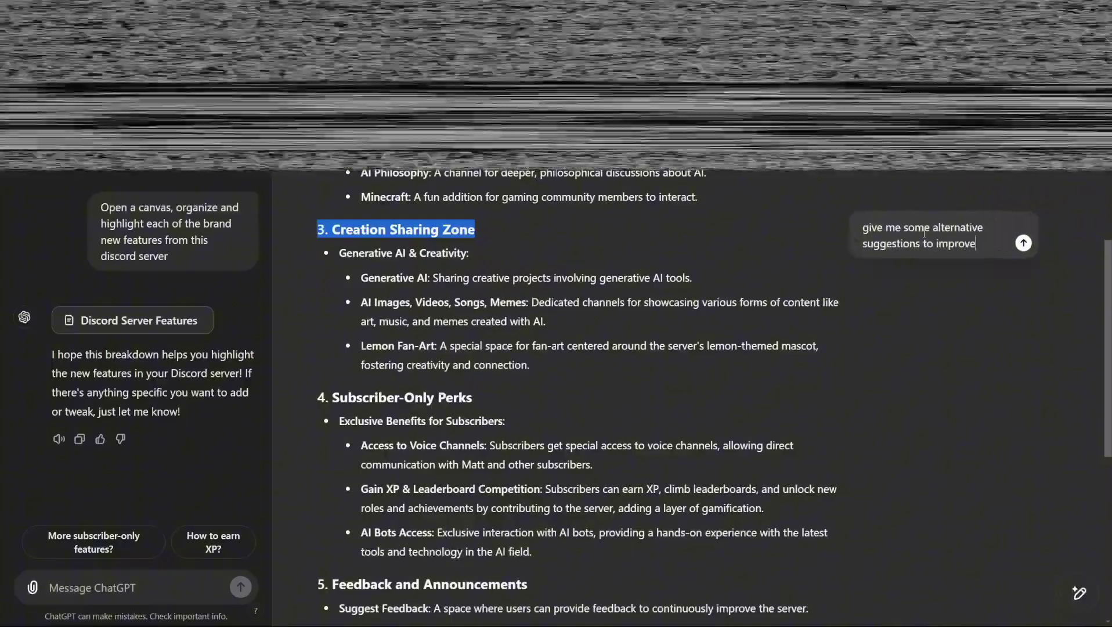
key(BackSpace)
key(BackSpace)
key(BackSpace)
key(BackSpace)
key(BackSpace)
key(BackSpace)
key(BackSpace)
text(make crea)
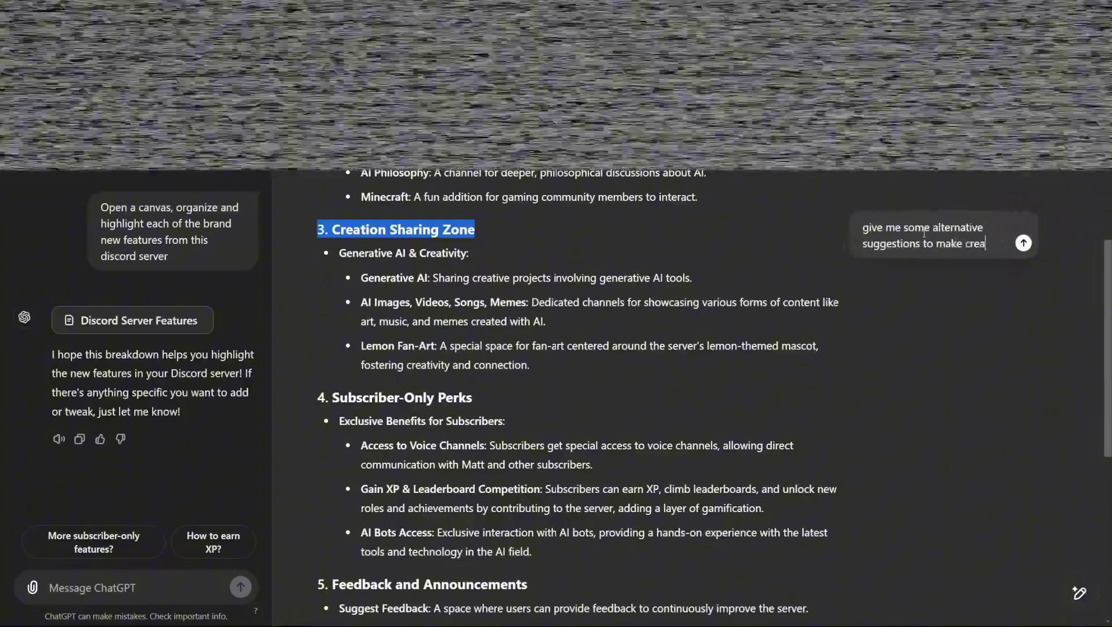
text(tion sharing )
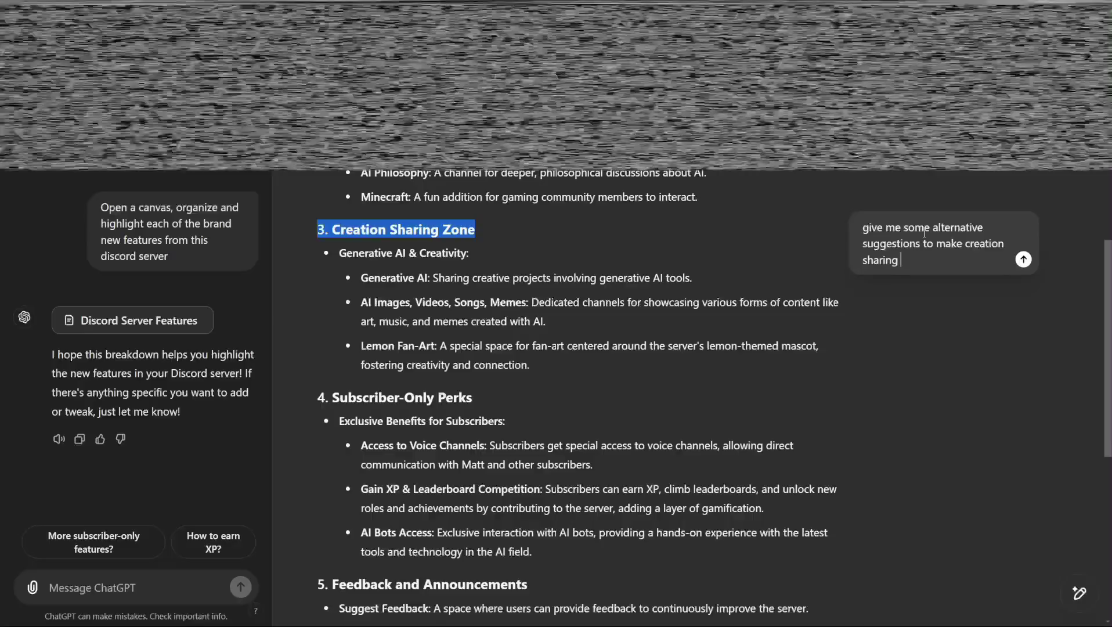
text(more interactive)
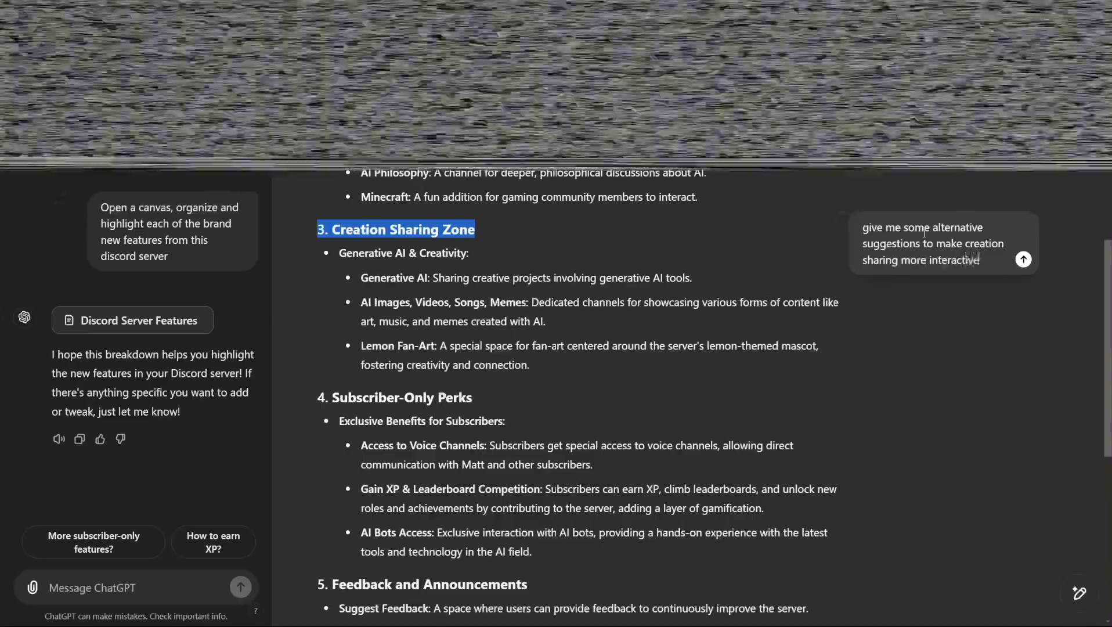
key(Return)
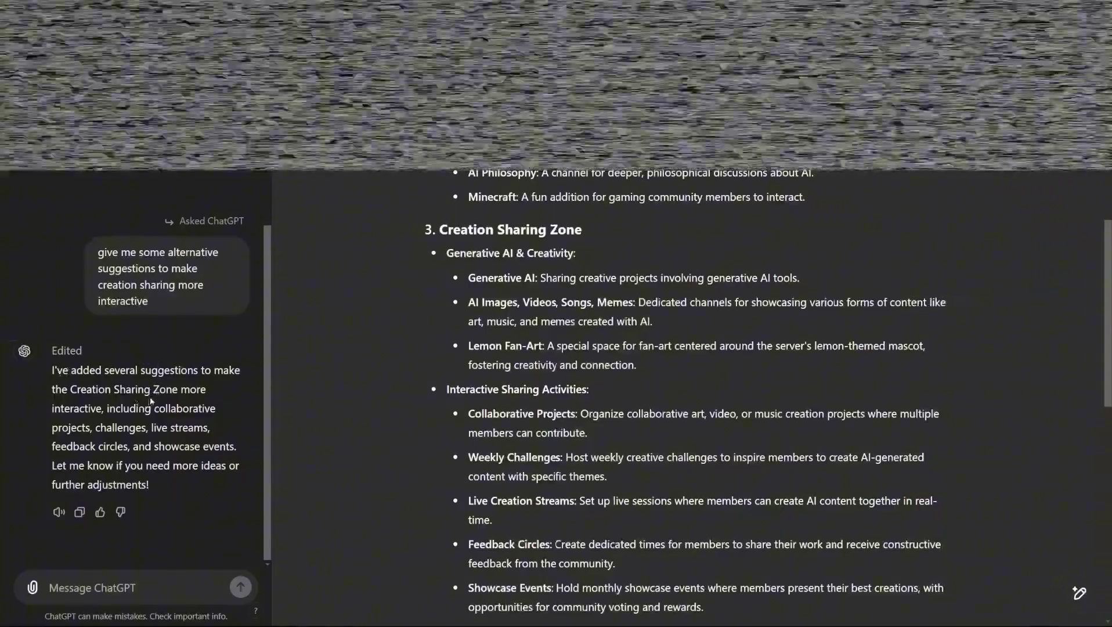
Select the Collaborative Projects text, then shorten the whole document with the Adjust the length slider
scroll(447, 317, down, 1)
drag(446, 316, 705, 536)
click(766, 517)
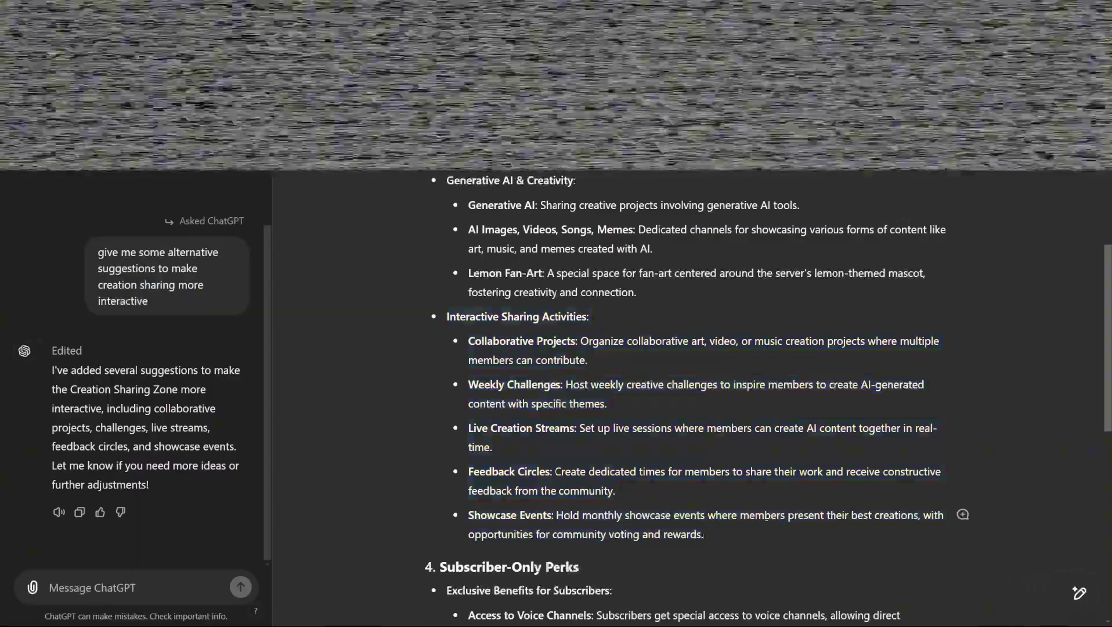
click(849, 550)
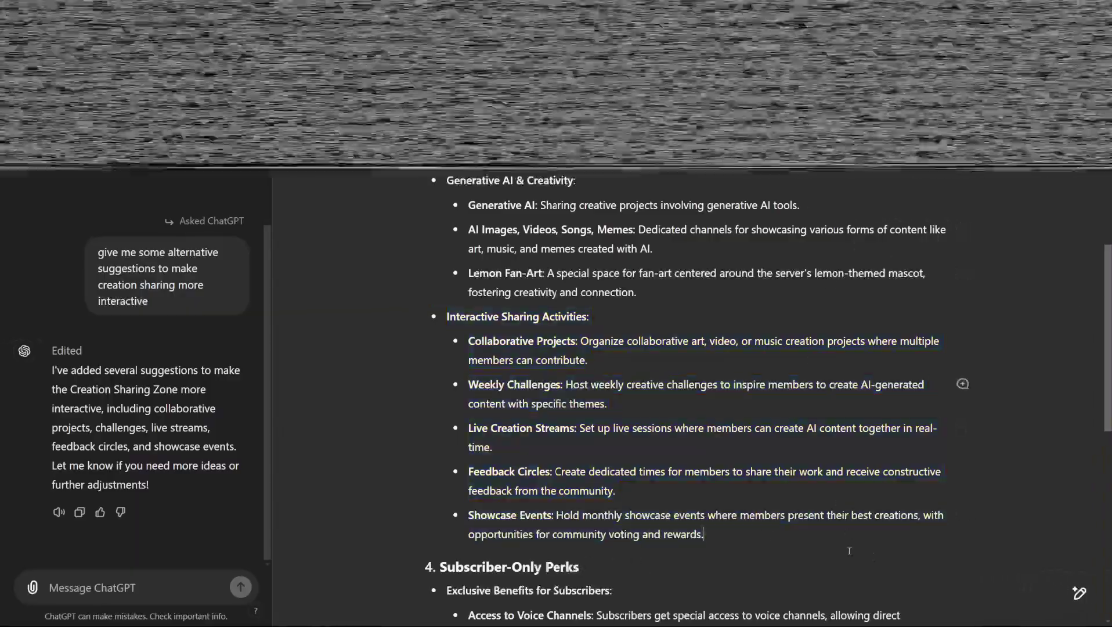
drag(929, 361, 663, 363)
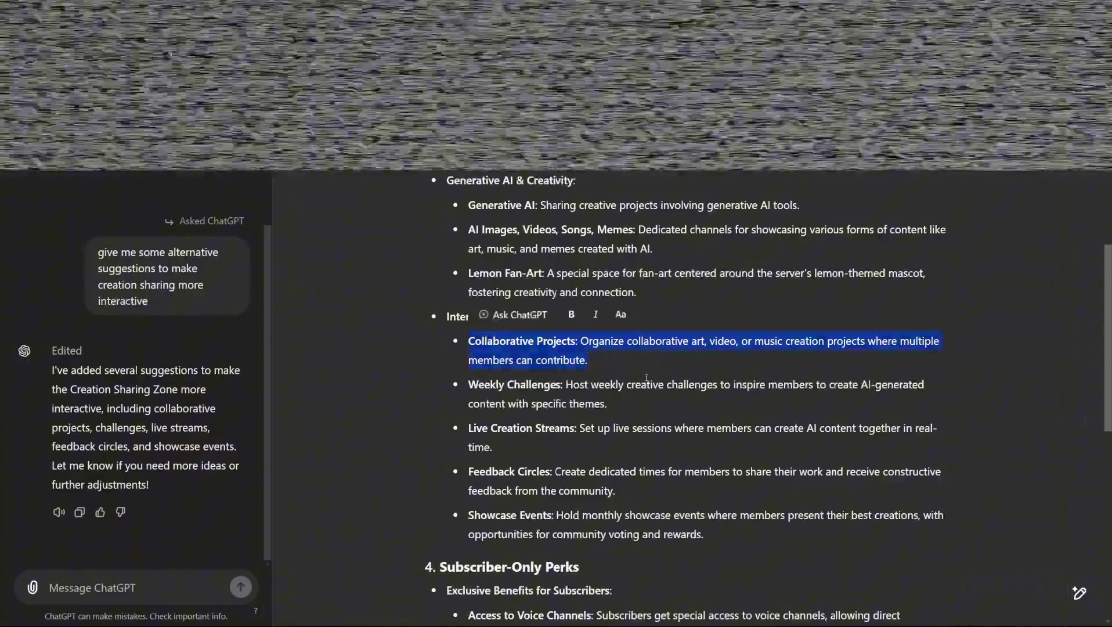
scroll(987, 436, down, 10)
click(1083, 557)
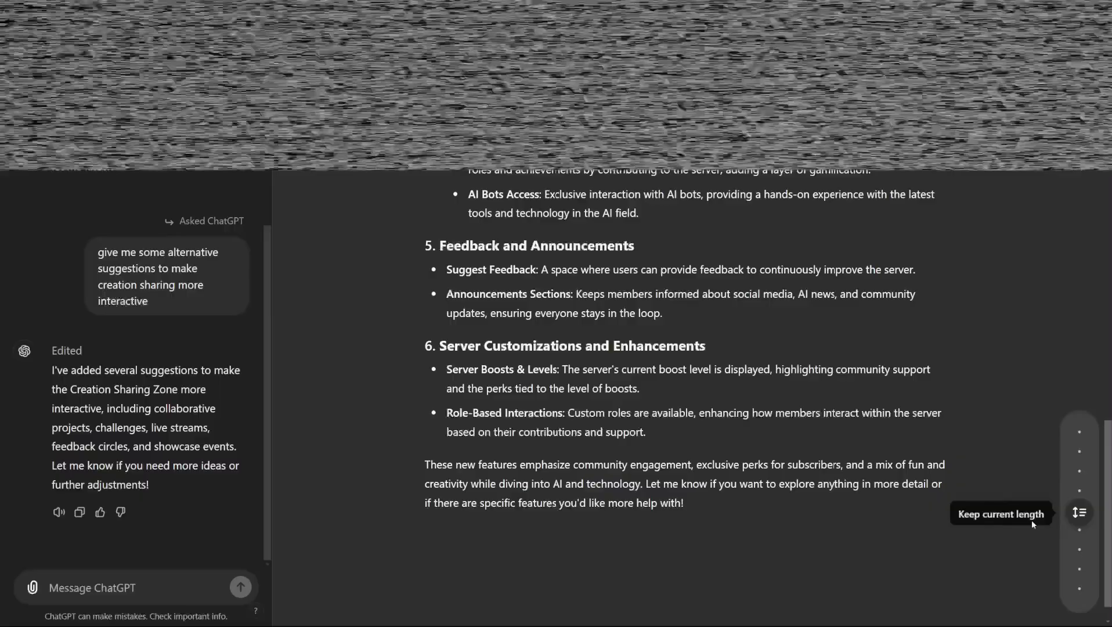
drag(1078, 512, 1079, 591)
click(1079, 591)
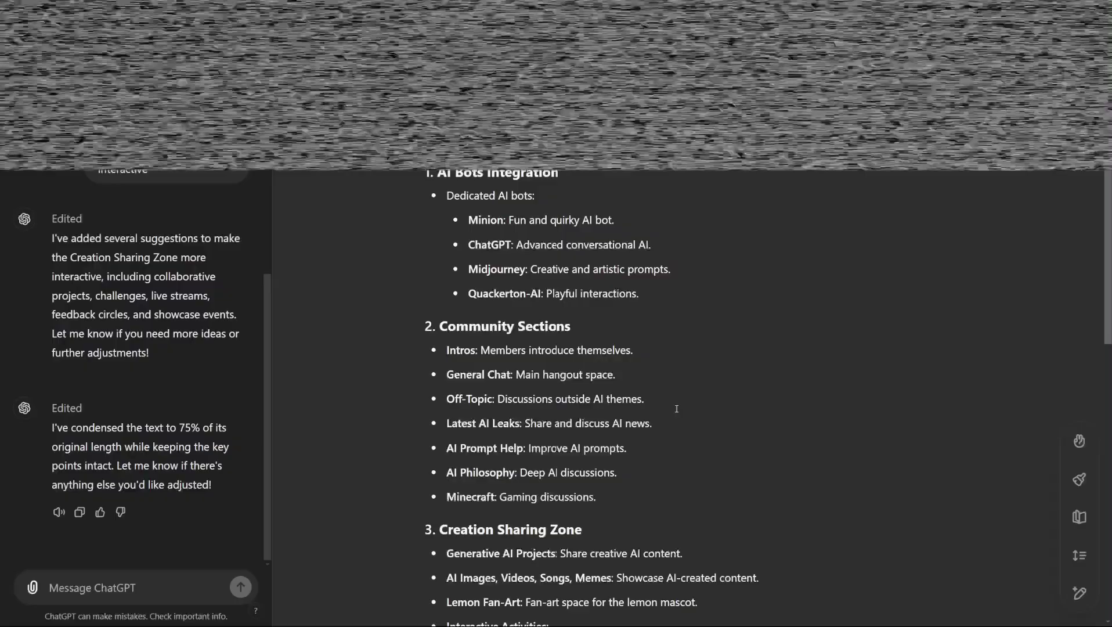
Rewrite the Discord features document at a Kindergarten reading level
scroll(677, 409, down, 10)
click(1079, 517)
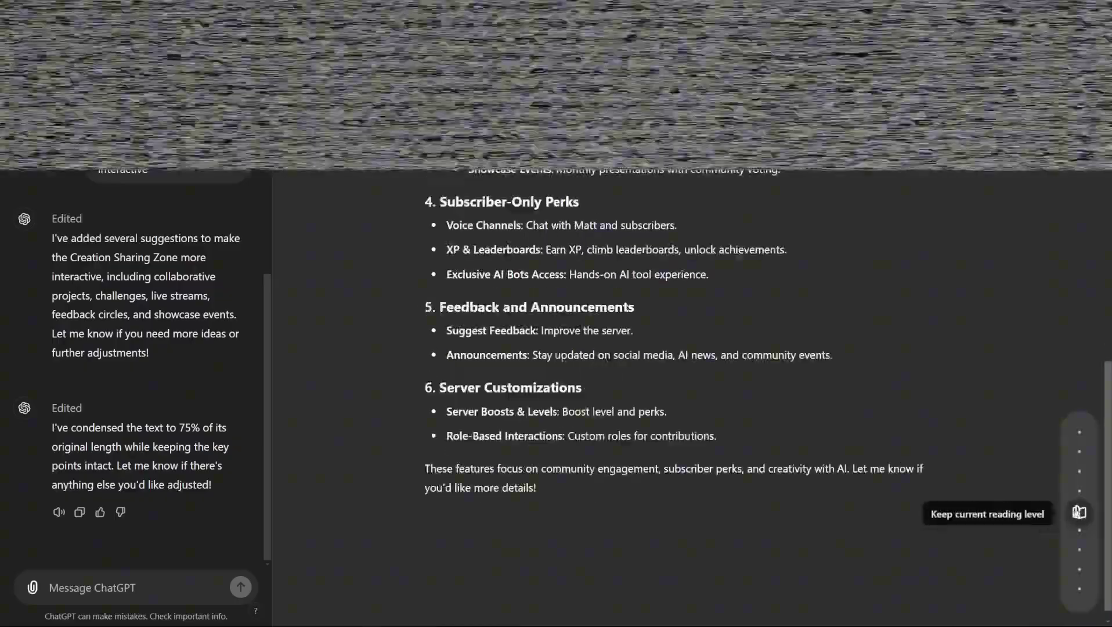
drag(1080, 517, 1079, 592)
click(1080, 593)
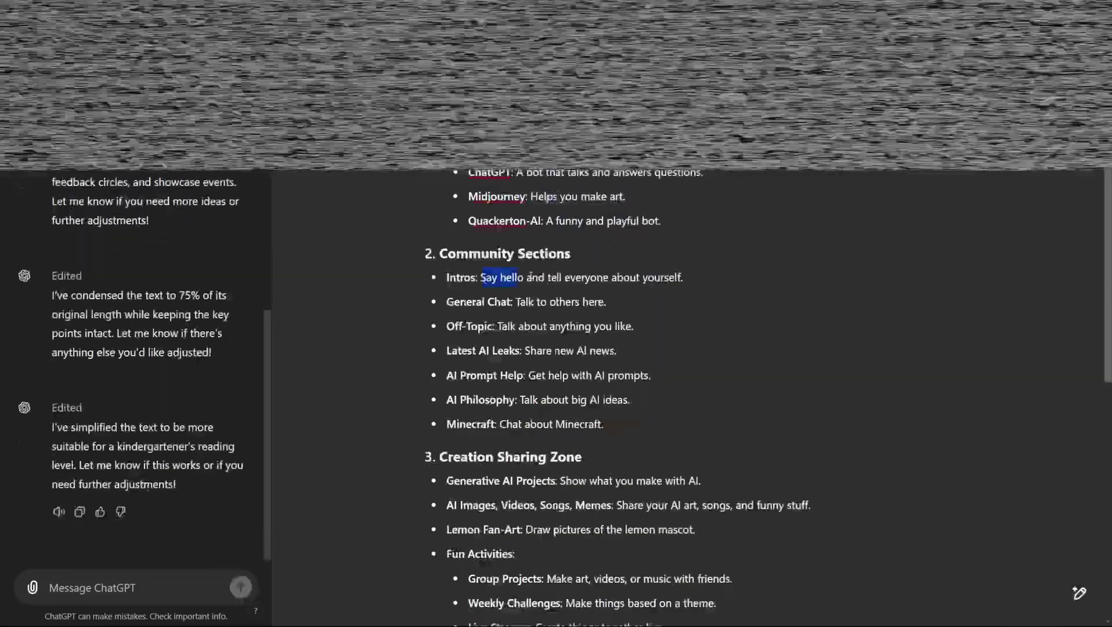
Review the simplified Intros description, then undo with Ctrl+Z to restore the detailed version
drag(531, 277, 683, 277)
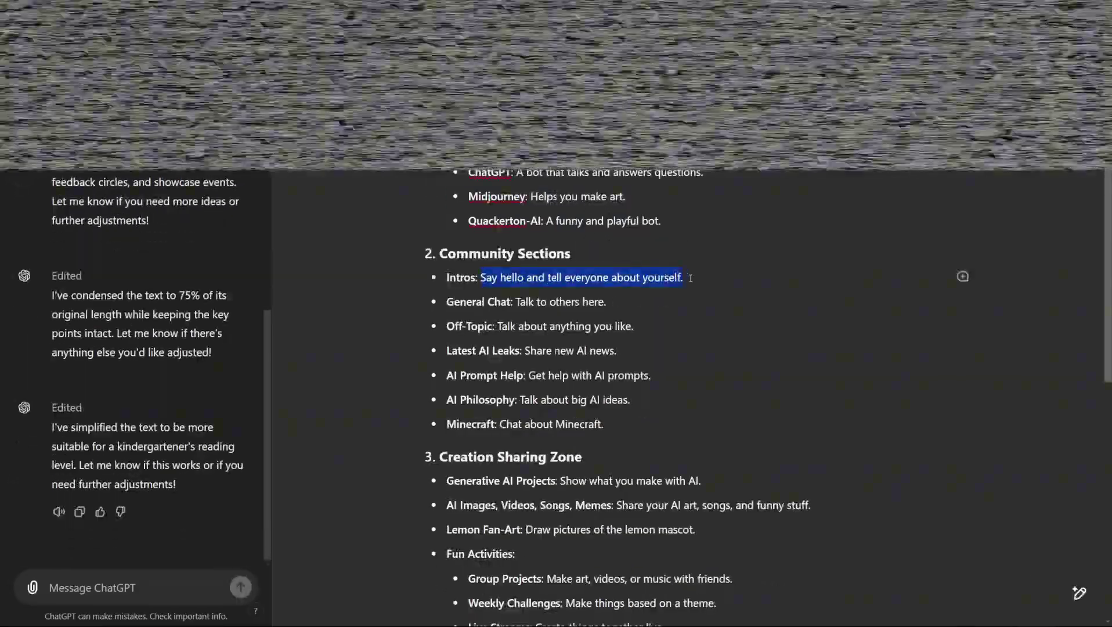
click(638, 326)
scroll(689, 354, down, 6)
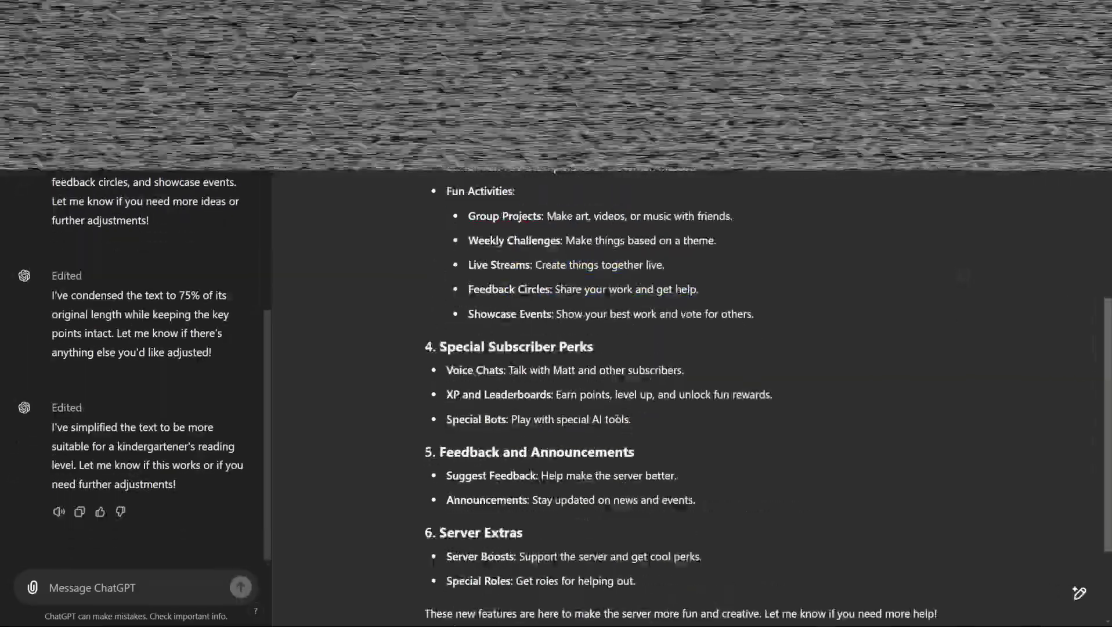
scroll(564, 391, up, 1)
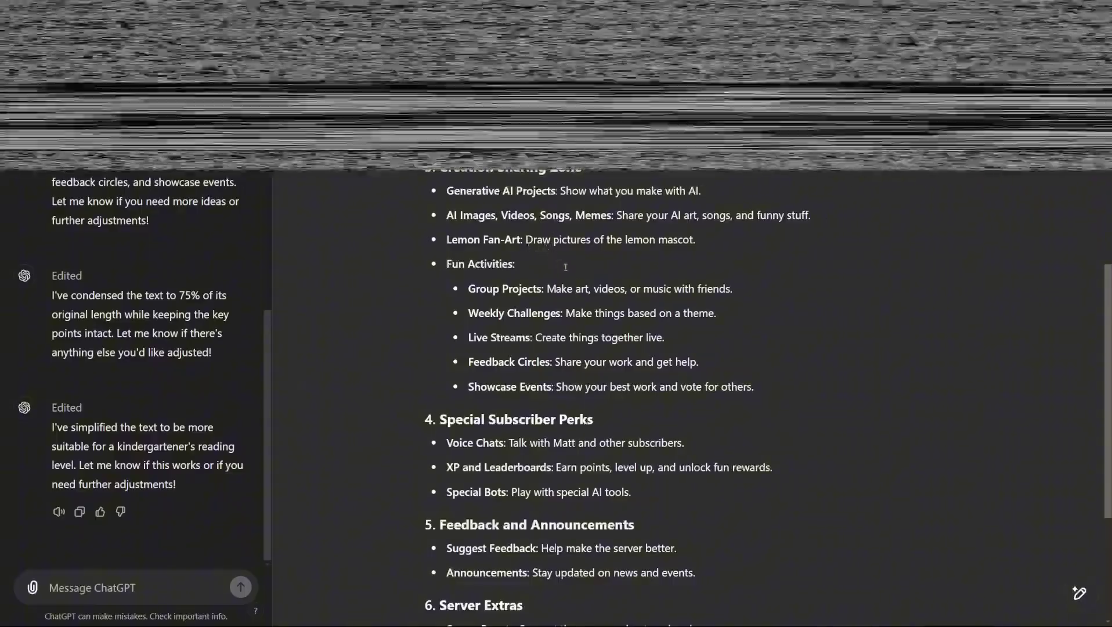
key(ctrl+z)
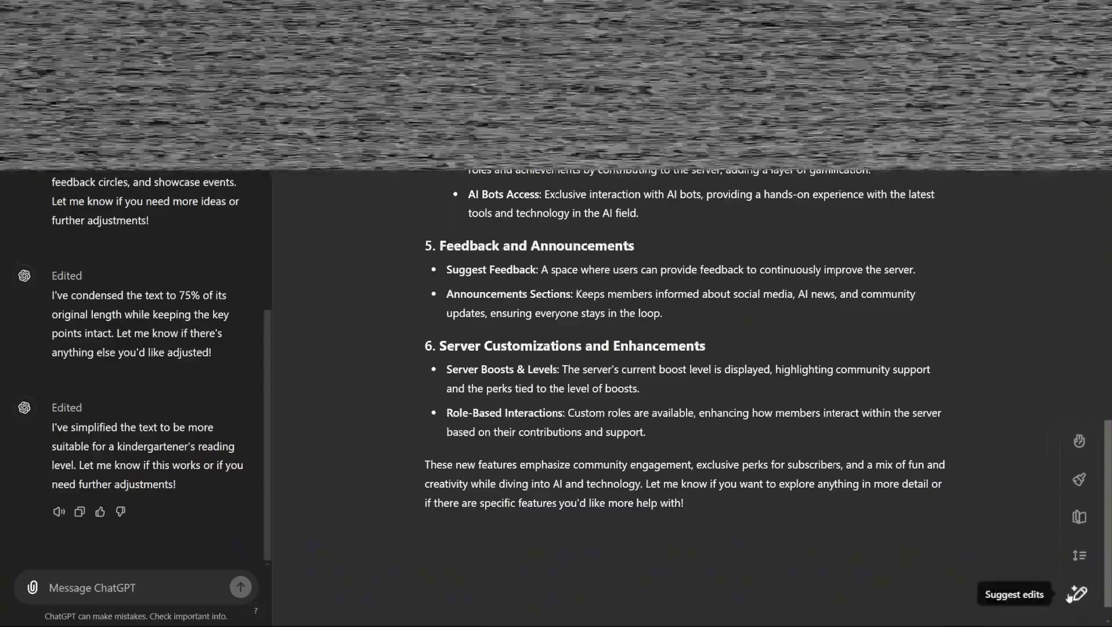
Get inline suggestion comments on the Discord doc and apply the one adding example roles and perks
click(1079, 598)
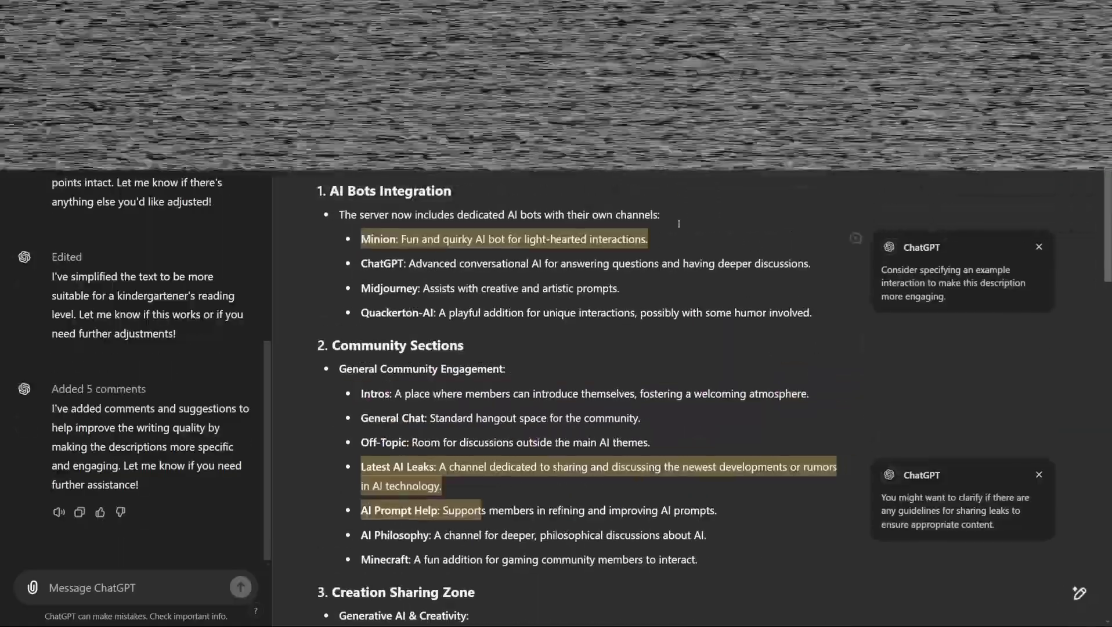
mouse_move(959, 285)
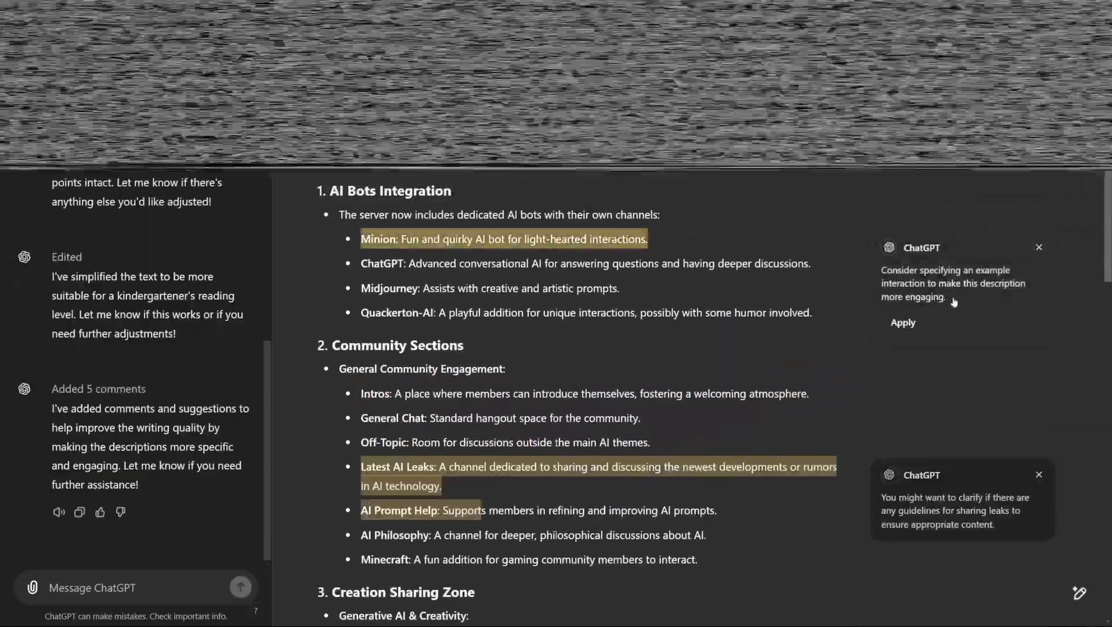
scroll(968, 350, down, 1)
mouse_move(980, 426)
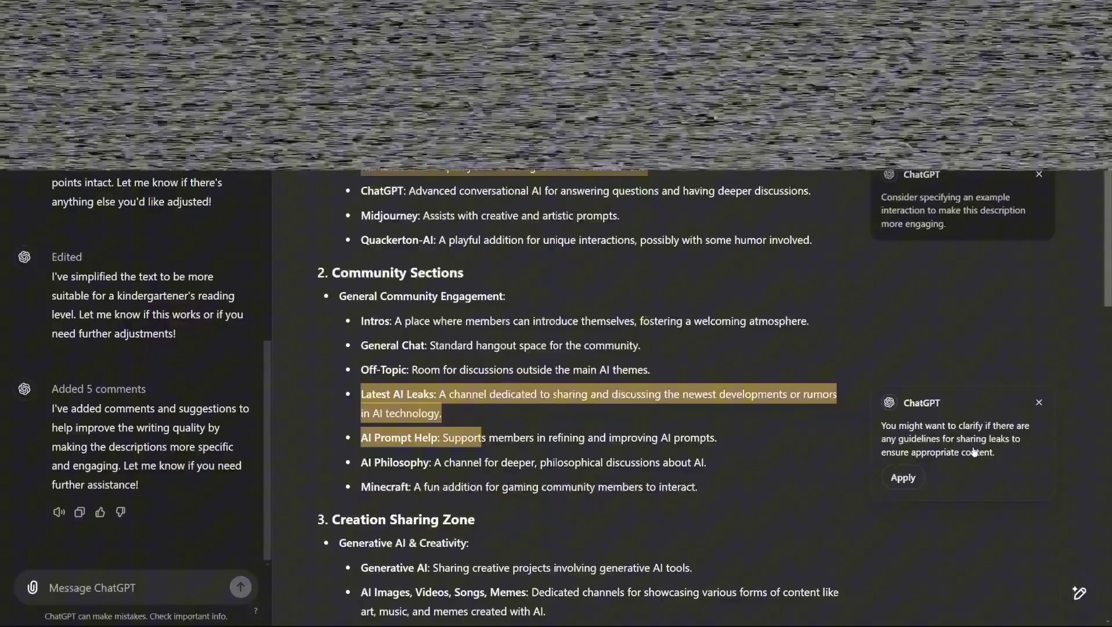
scroll(964, 456, down, 10)
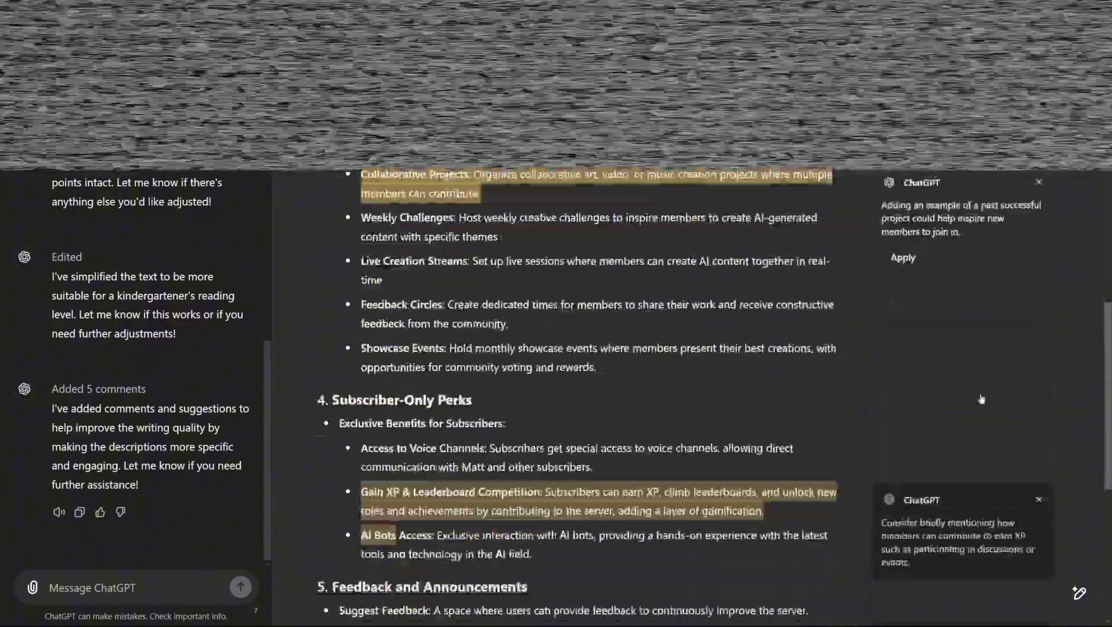
mouse_move(965, 401)
scroll(965, 401, down, 4)
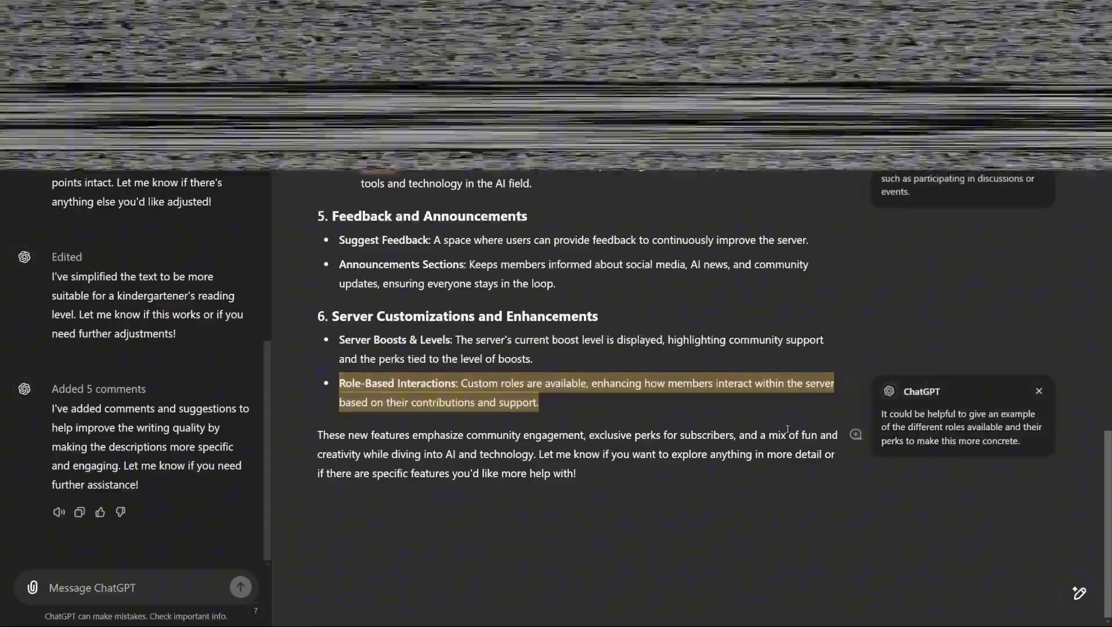
click(906, 464)
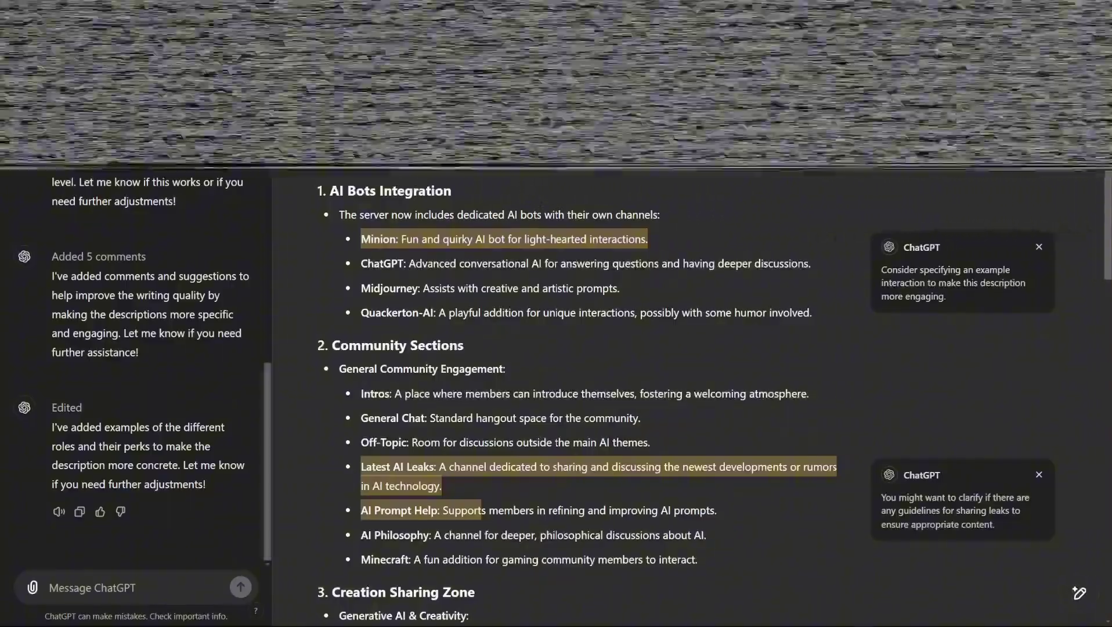
Ask about the AI YouTube channel, then request a bio of its creator in a new canvas
text(is mattvidpro)
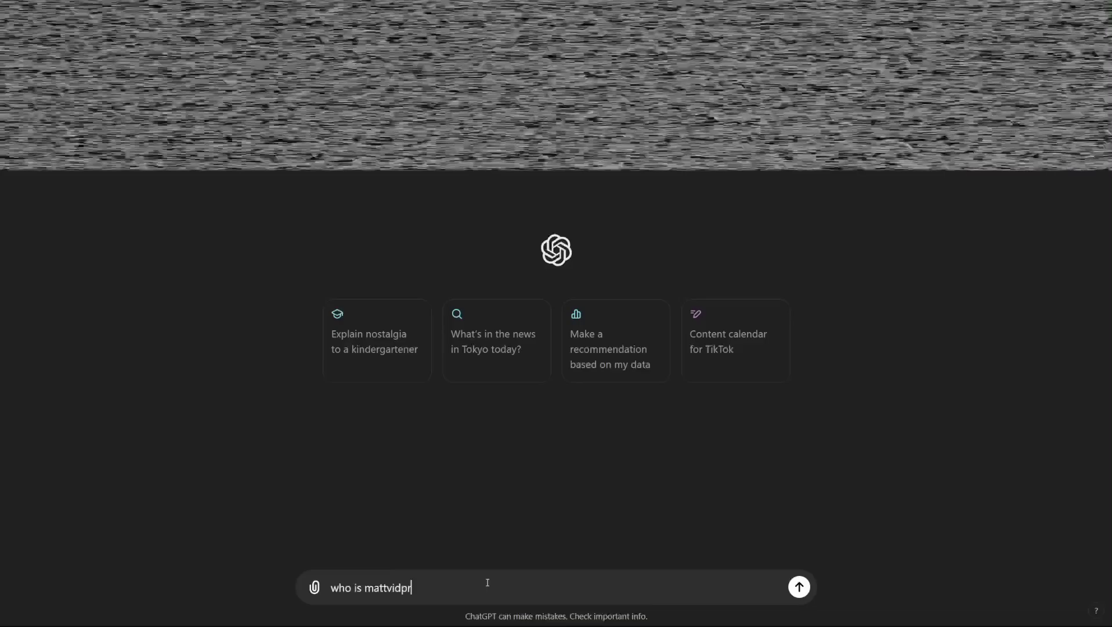
key(Return)
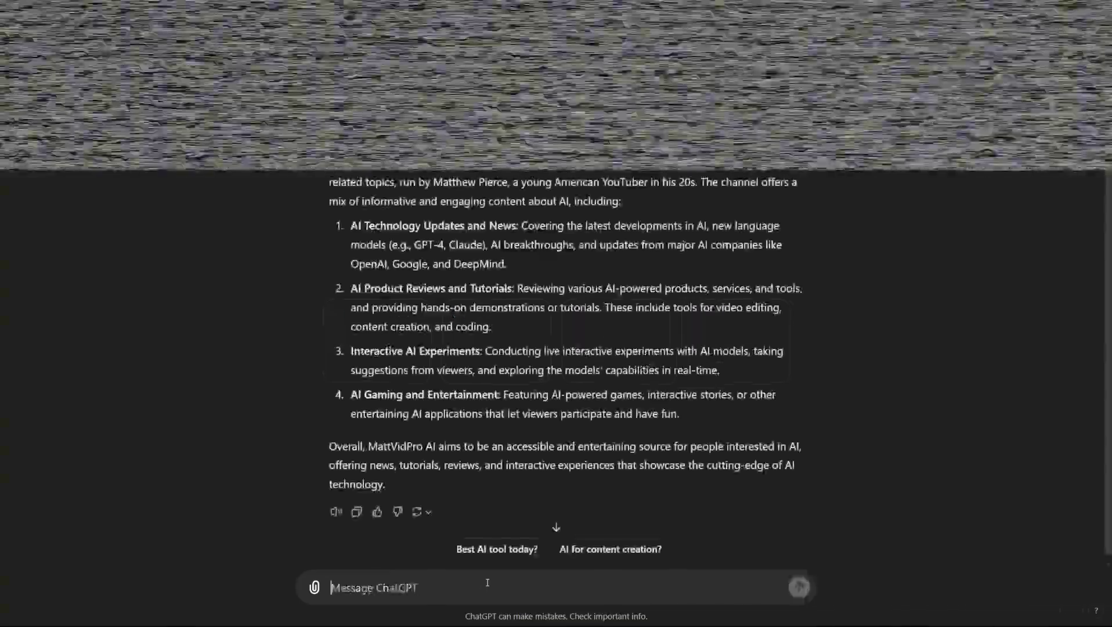
text(open a)
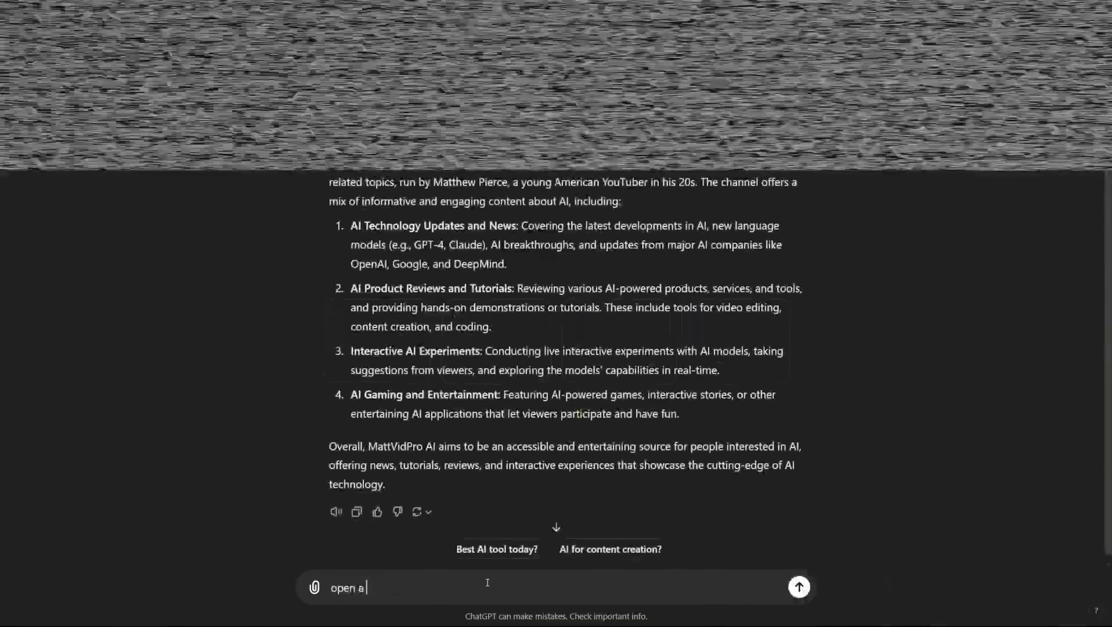
text( new canvas and write a bio for this pers)
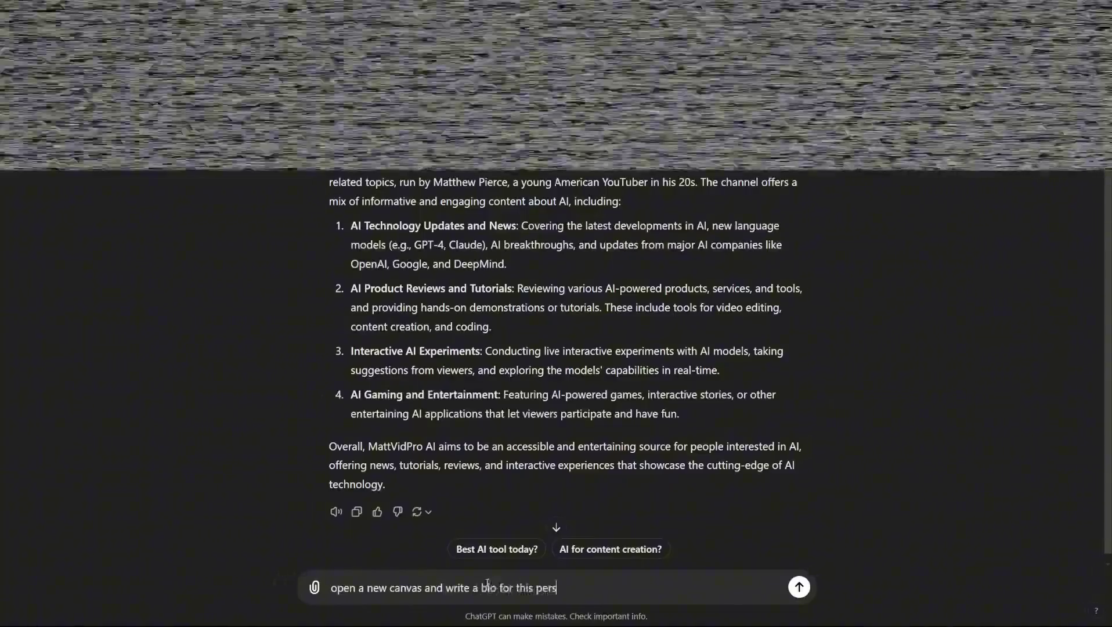
text(on)
key(Return)
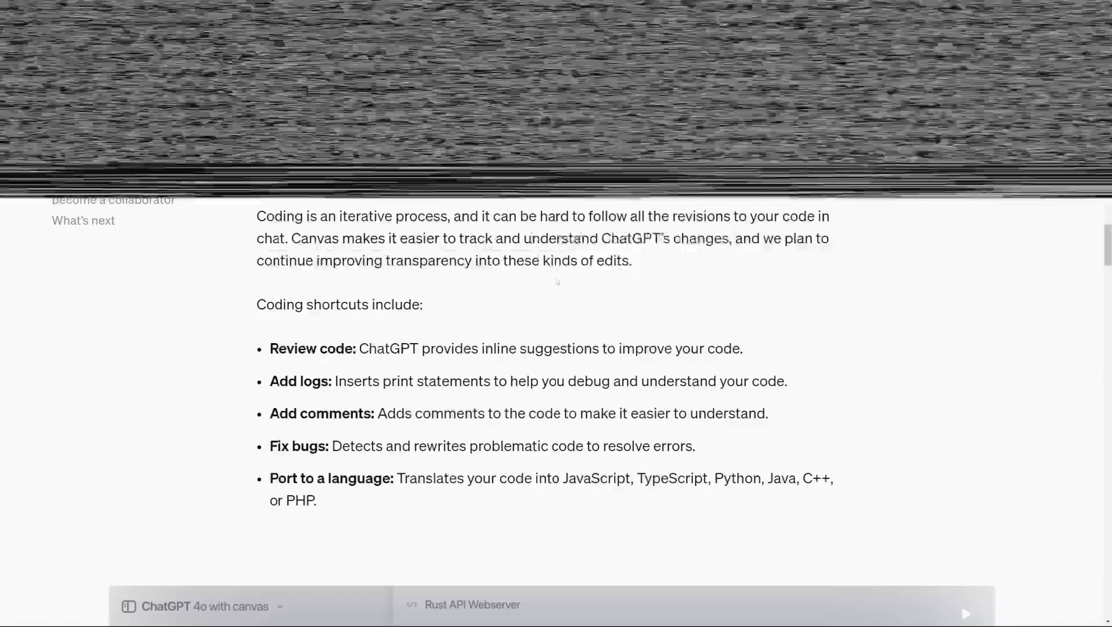
Scroll the canvas blog post past the coding shortcuts and Rust demo to the core behaviors section
scroll(401, 262, down, 2)
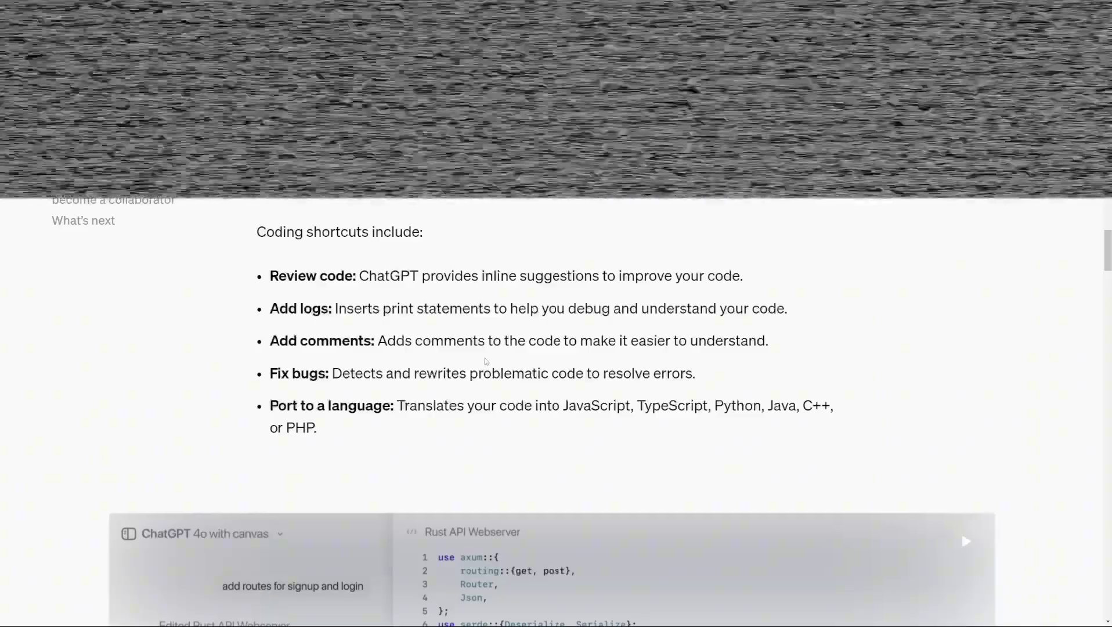
scroll(486, 361, down, 6)
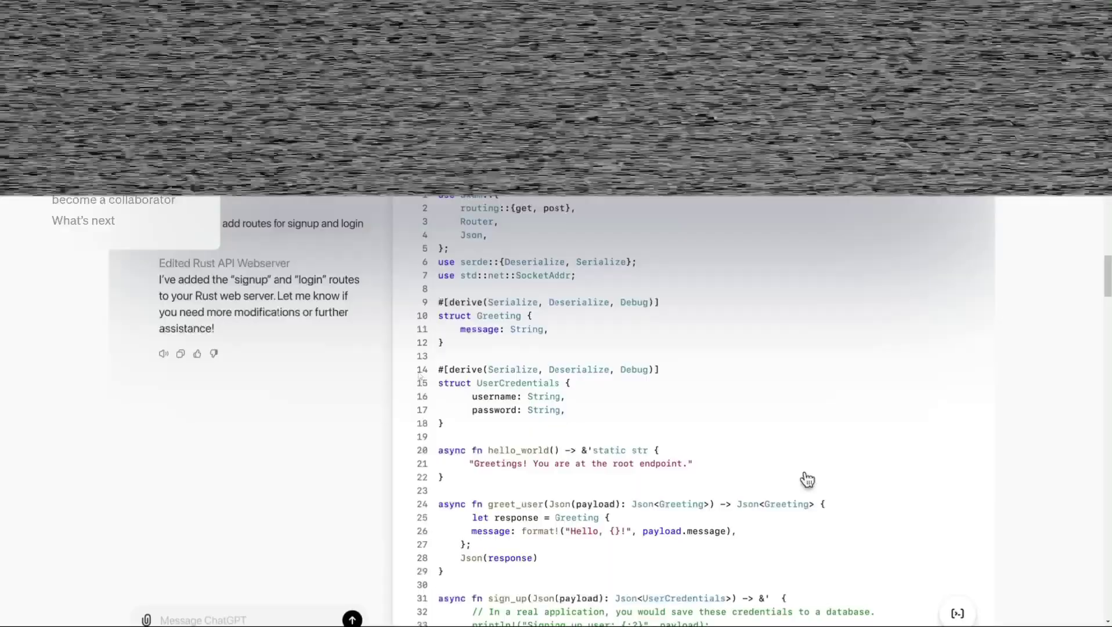
scroll(489, 352, down, 10)
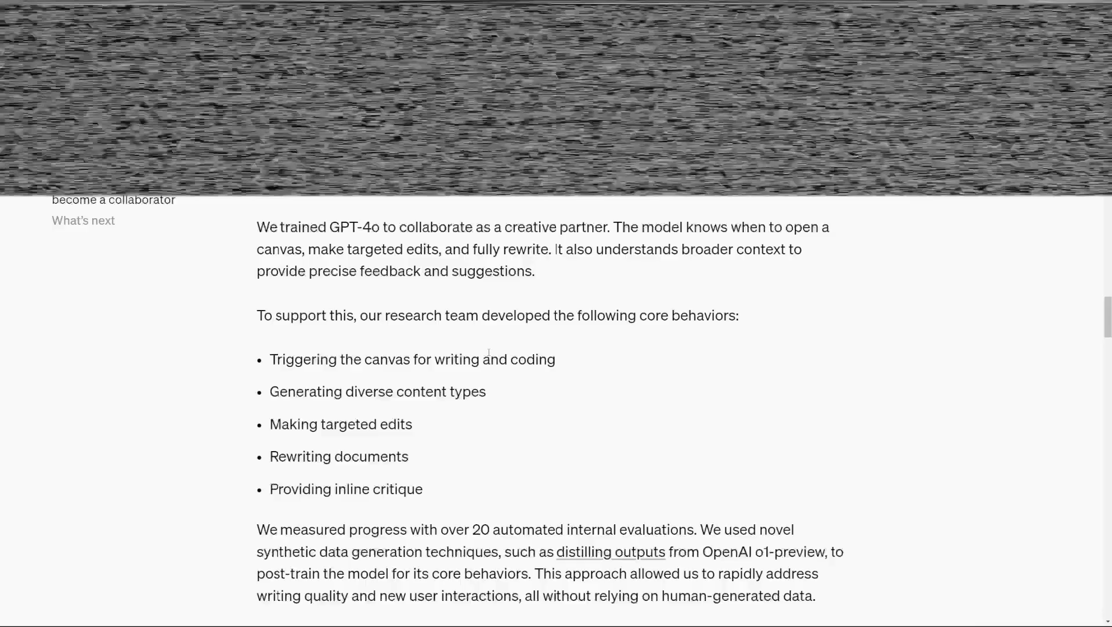
Scroll up to watch the embedded canvas demo video, then back down to the coding shortcuts
scroll(489, 353, up, 8)
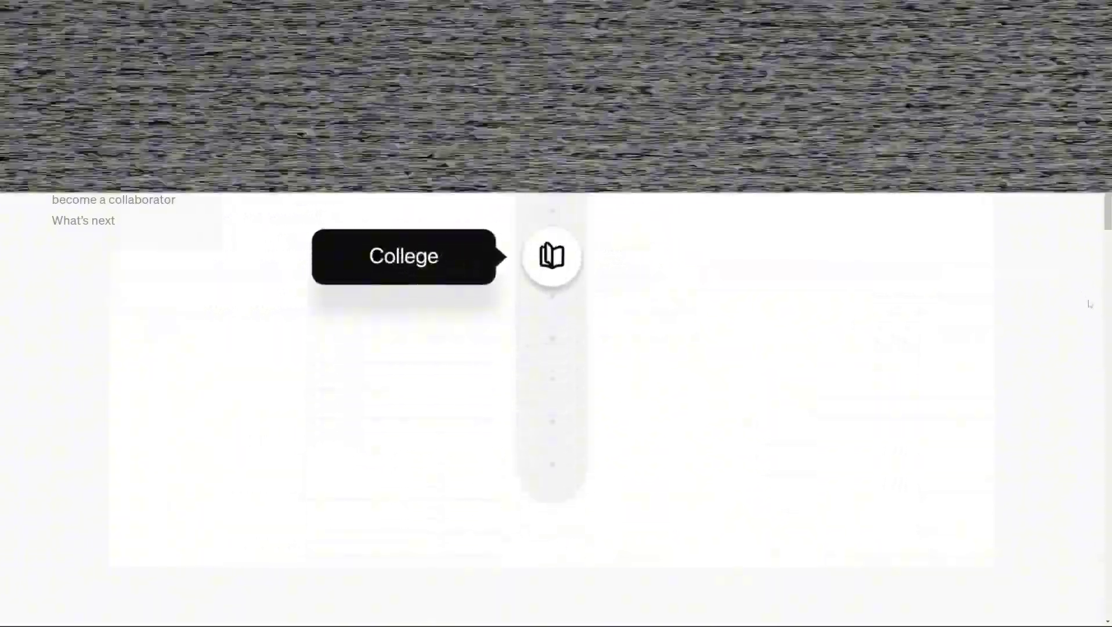
scroll(1098, 320, down, 5)
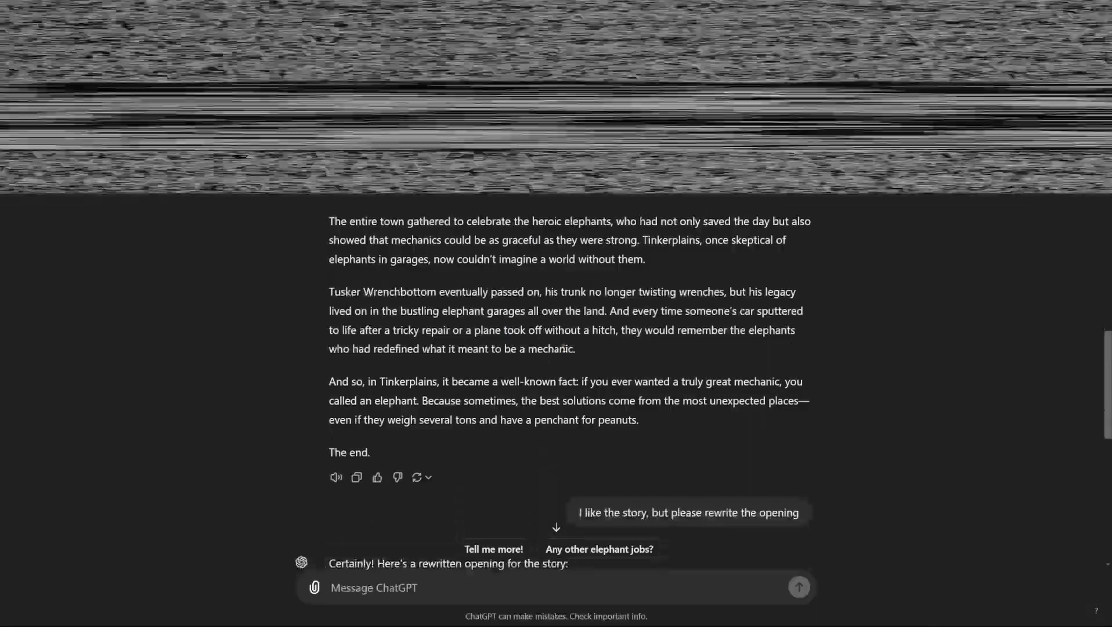
Request suggested edits on the Zyro lemon story, getting five comments on character, setting and sensory details
drag(558, 349, 566, 349)
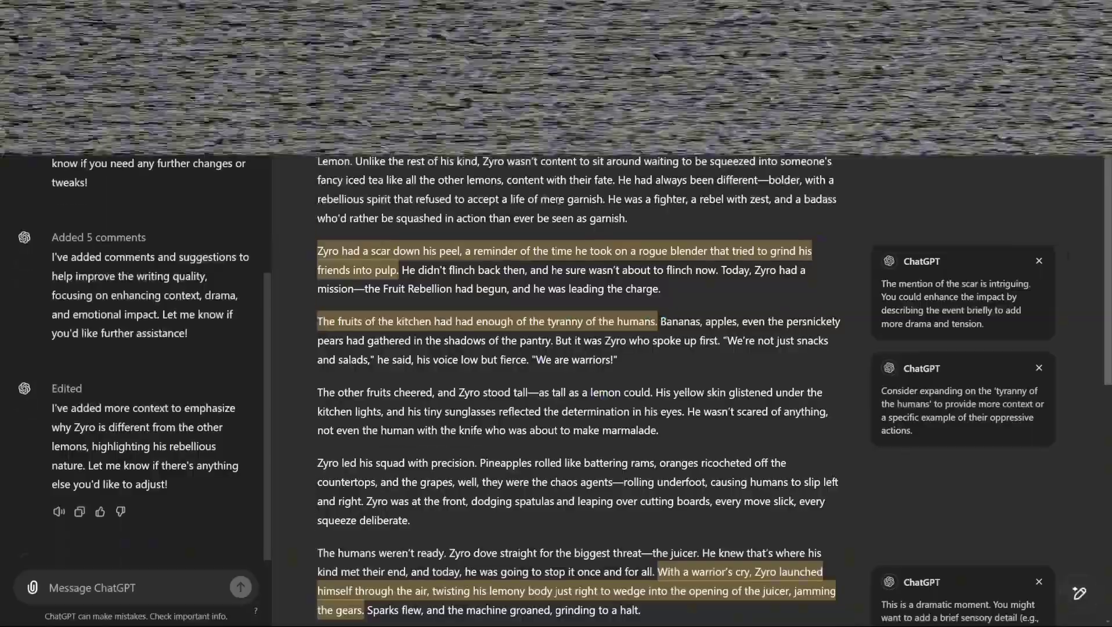
scroll(1050, 367, down, 5)
scroll(1049, 375, down, 3)
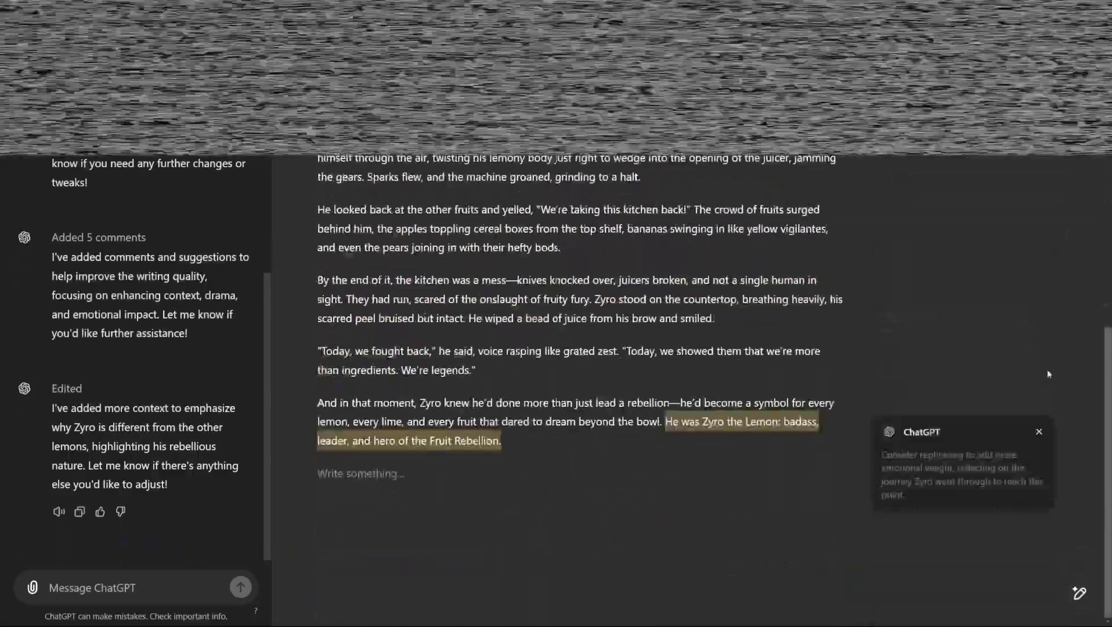
mouse_move(1080, 592)
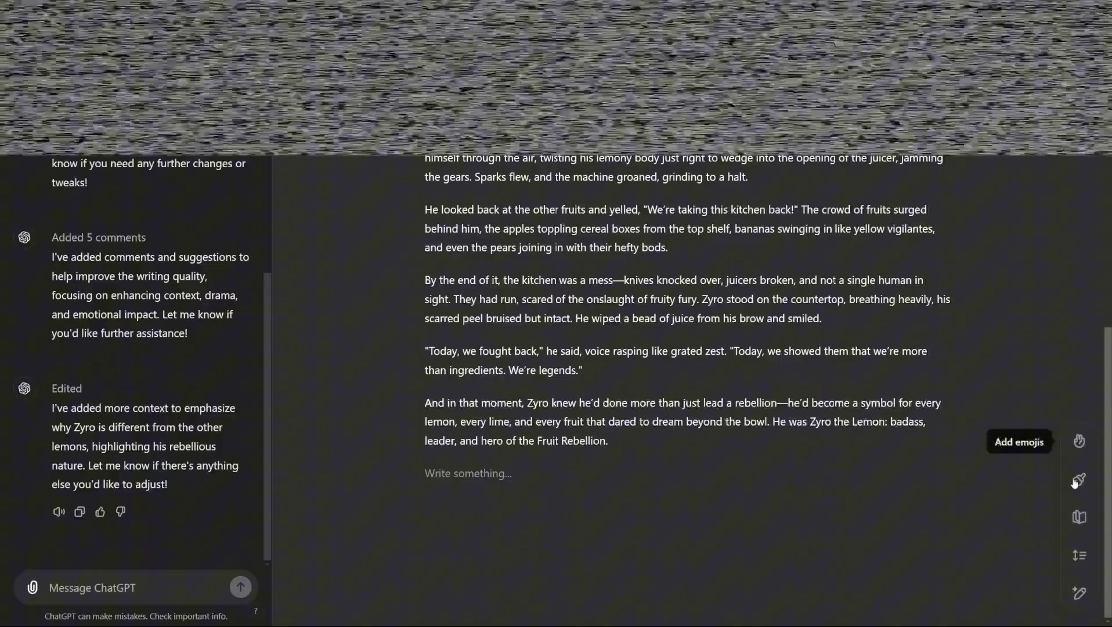
click(1080, 593)
click(1080, 593)
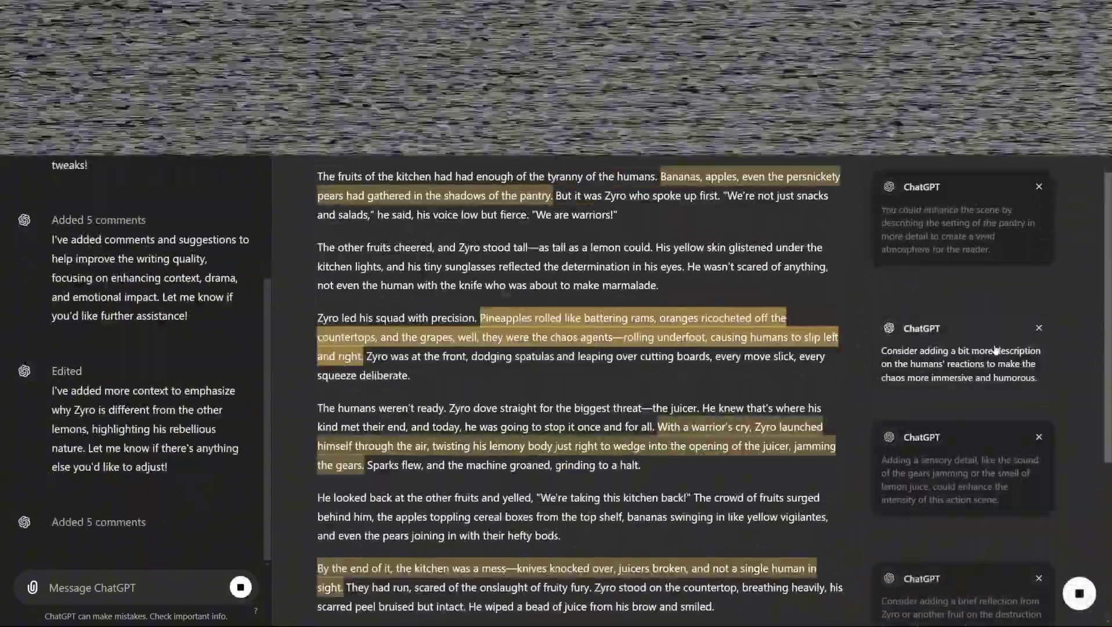
scroll(994, 348, down, 4)
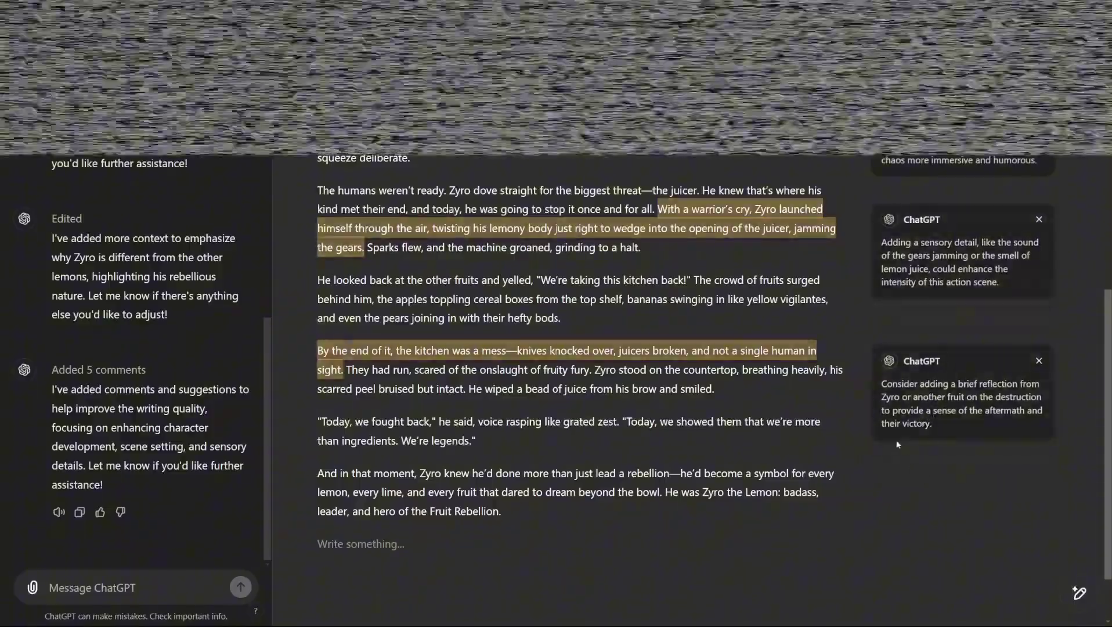
mouse_move(908, 449)
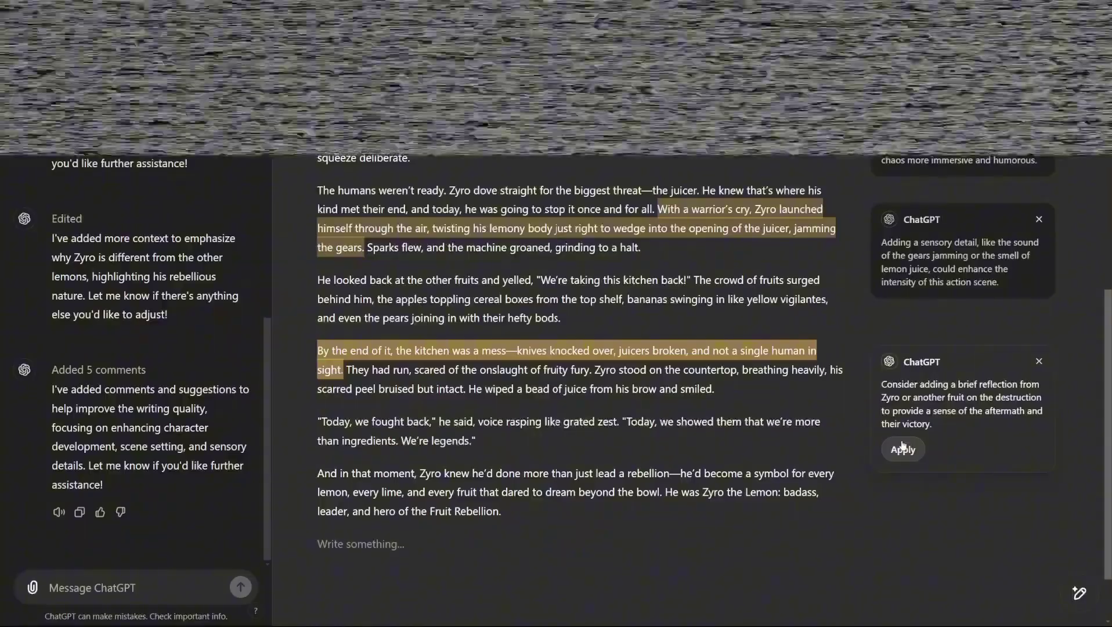
Apply the anecdote about Zyro's earlier boldness and dismiss the pantry, reactions, sensory and reflection comments
scroll(834, 235, up, 6)
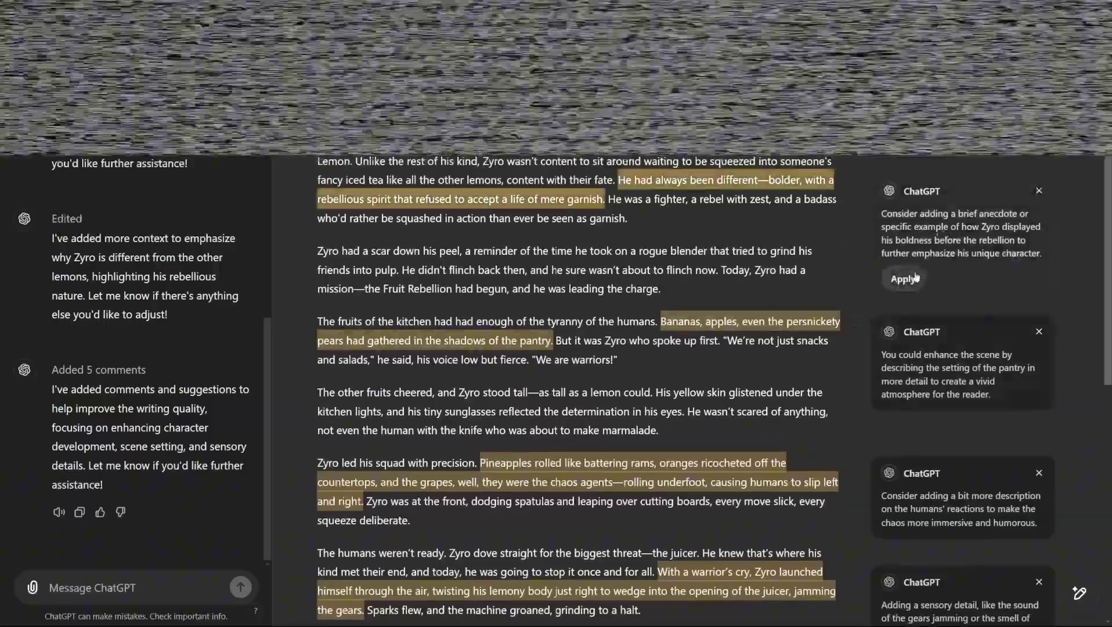
click(913, 280)
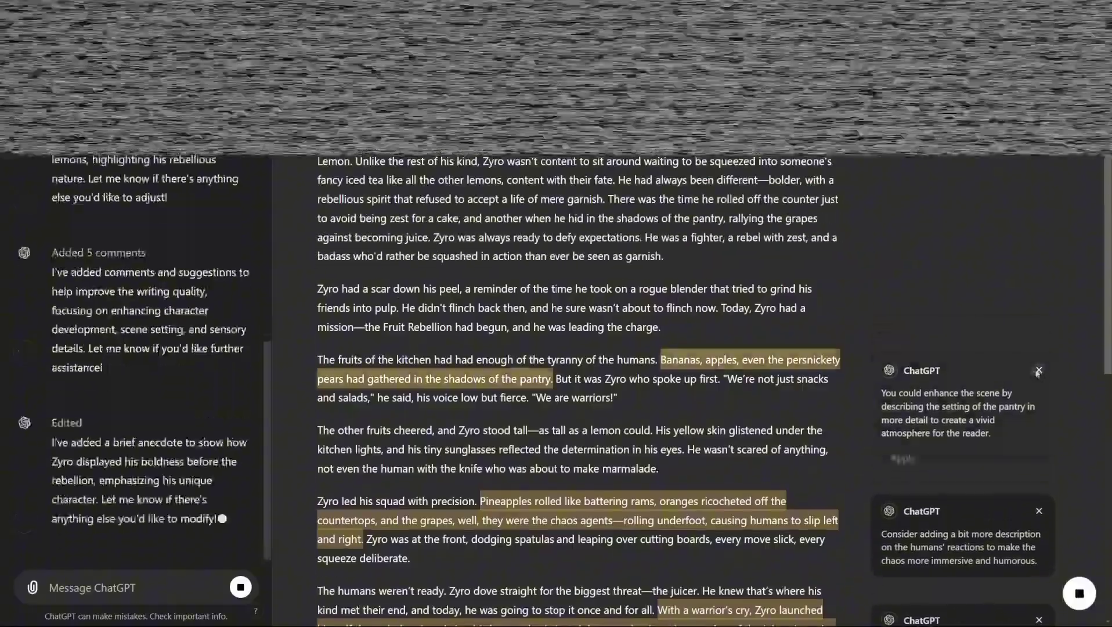
click(1038, 371)
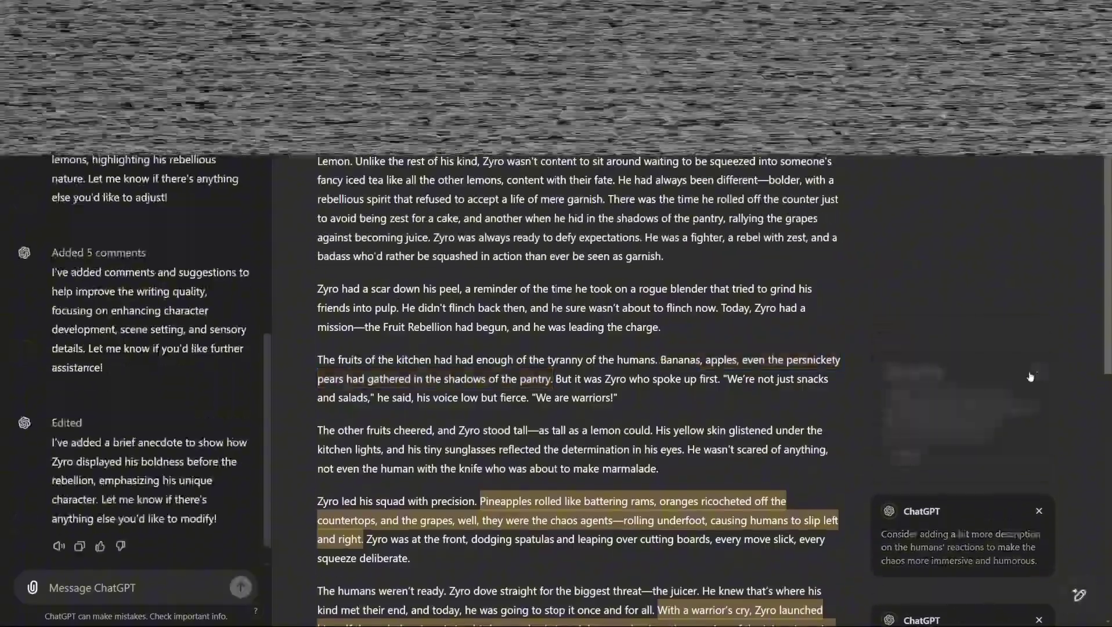
click(1038, 511)
click(1038, 471)
click(1039, 470)
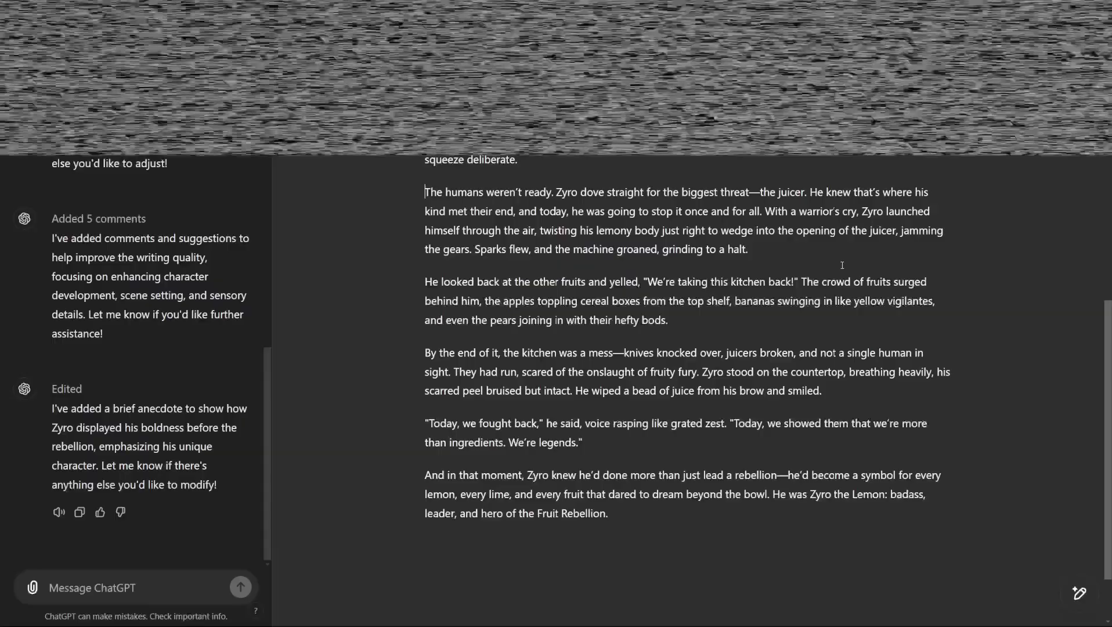
Request a new round of suggestions on the story, yielding three comments on the juicer scene
triple_click(416, 192)
click(1079, 518)
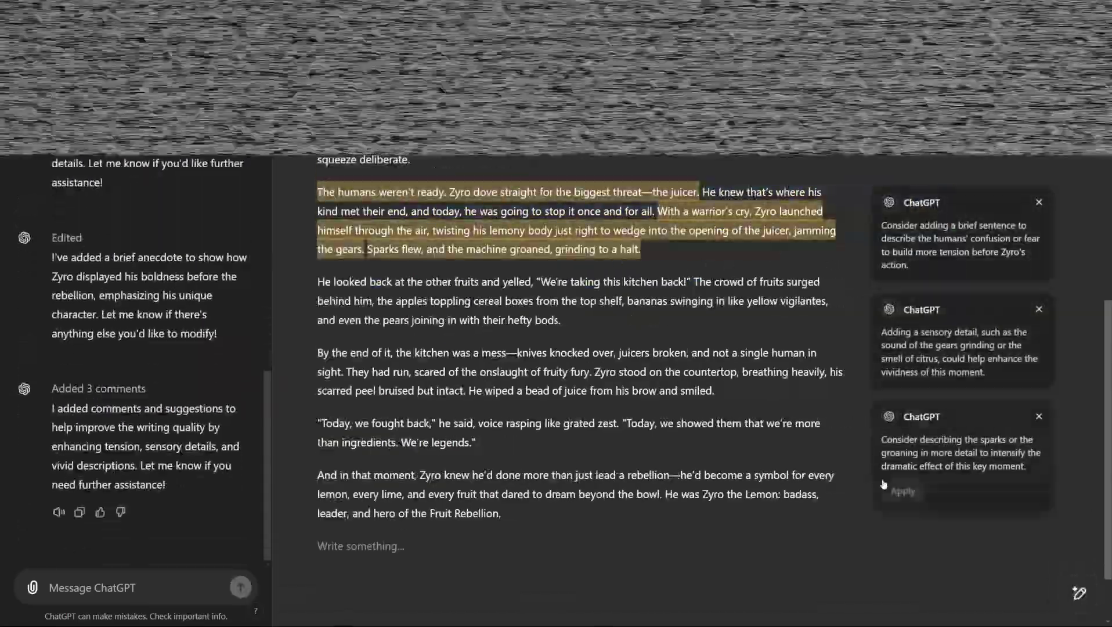
scroll(800, 377, down, 5)
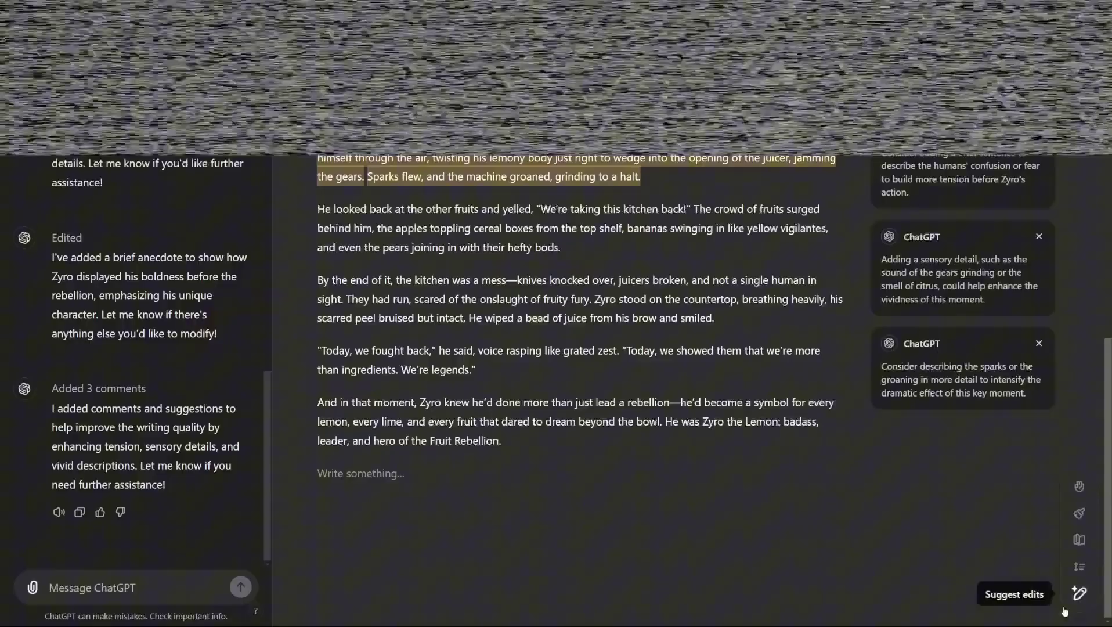
mouse_move(1081, 598)
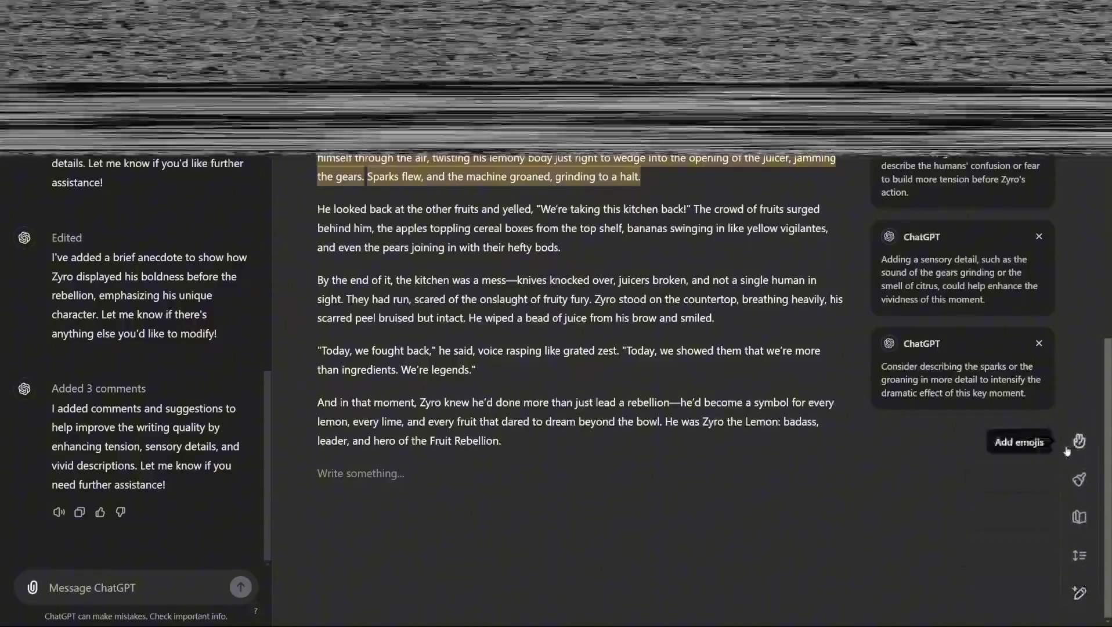
Replace words in the story's final paragraph with emojis, such as lemon and Rebellion
drag(542, 447, 305, 402)
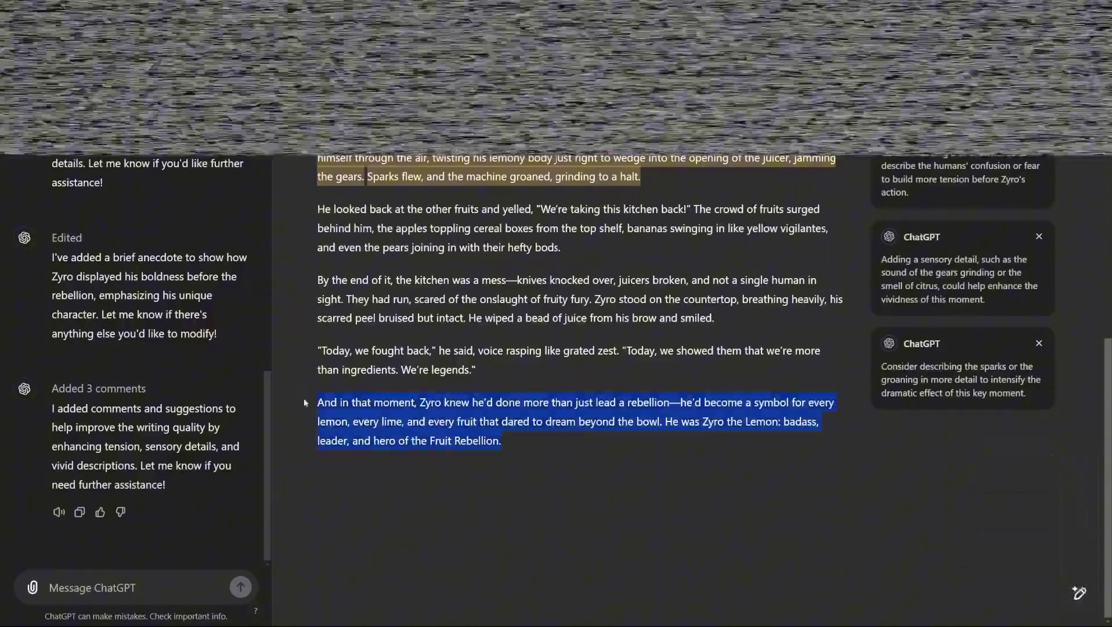
mouse_move(1081, 598)
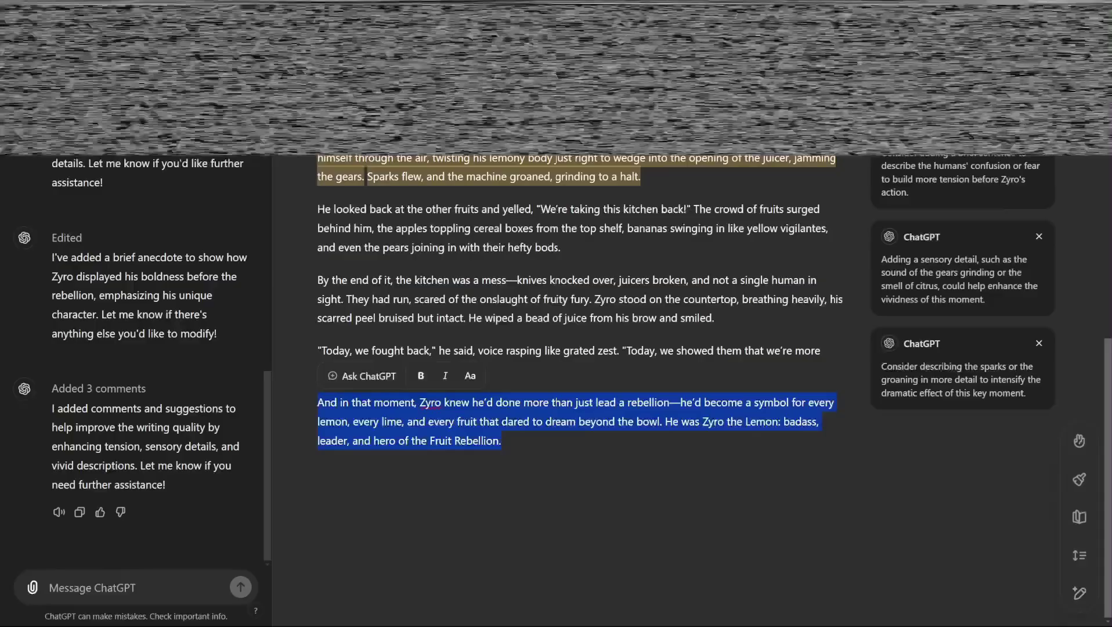
click(1080, 441)
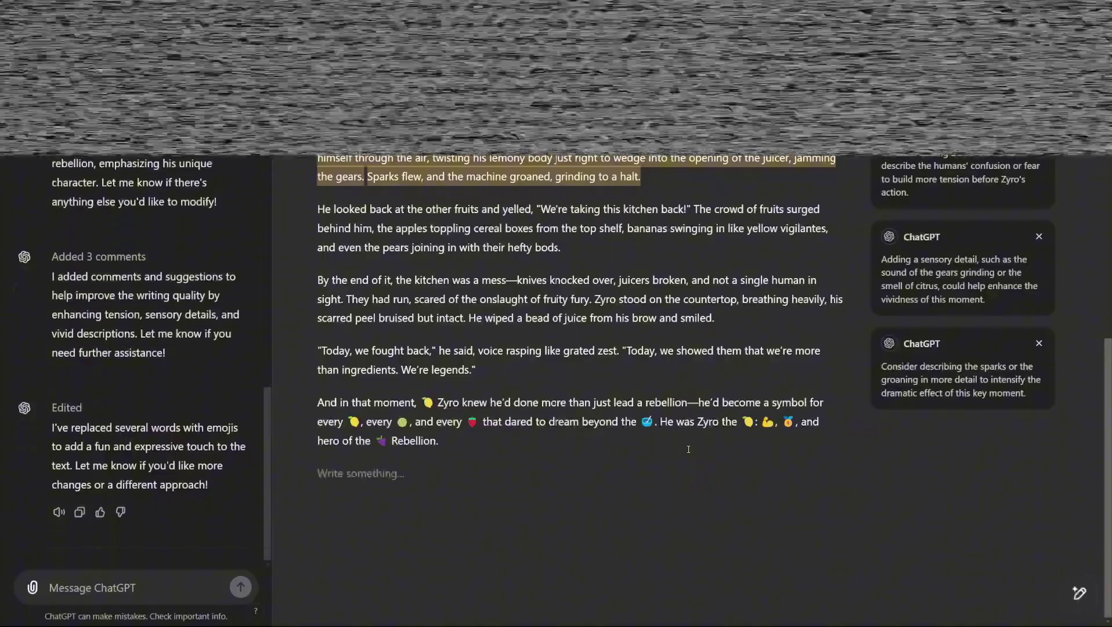
mouse_move(1079, 592)
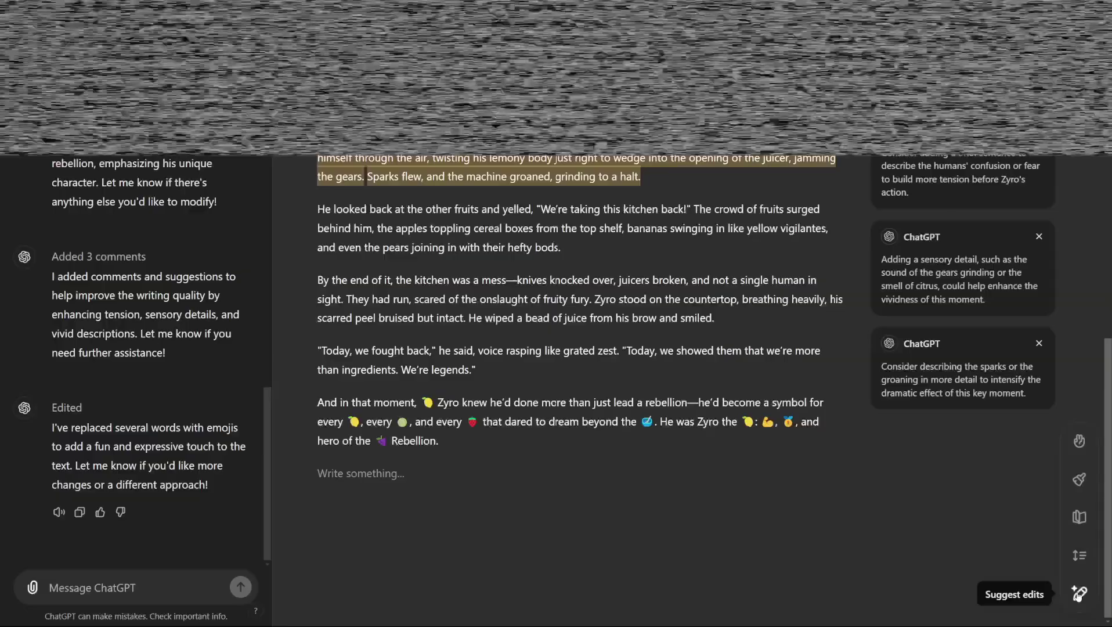
Ask for copy-paste timestamps, adding a list from [00:02] Introduction to [28:52] Conclusion and Apology
click(1079, 592)
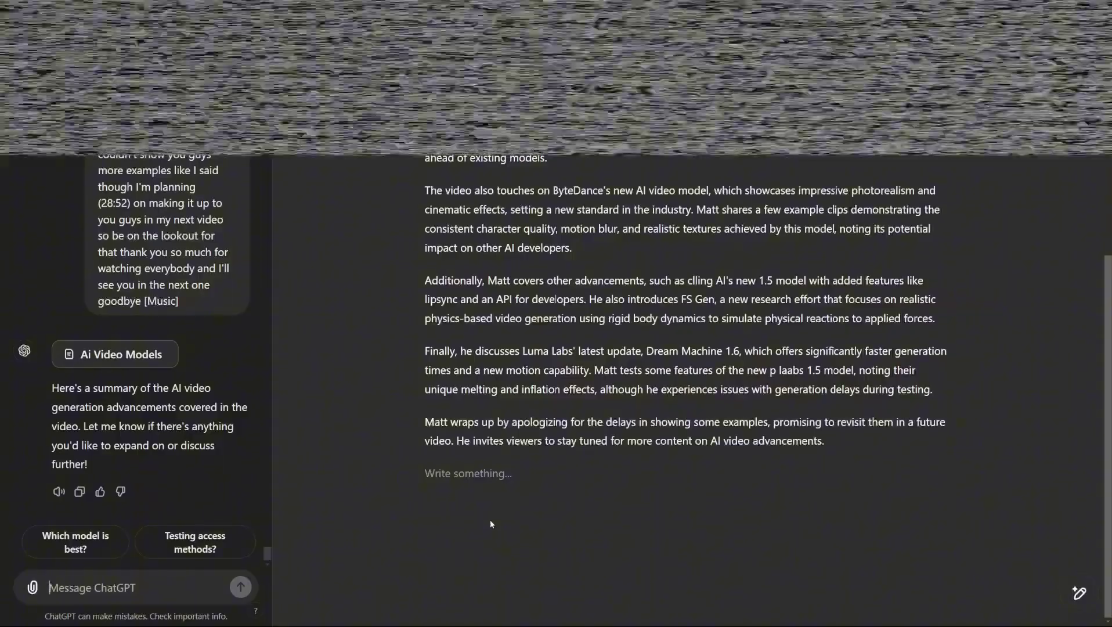
text(create me so)
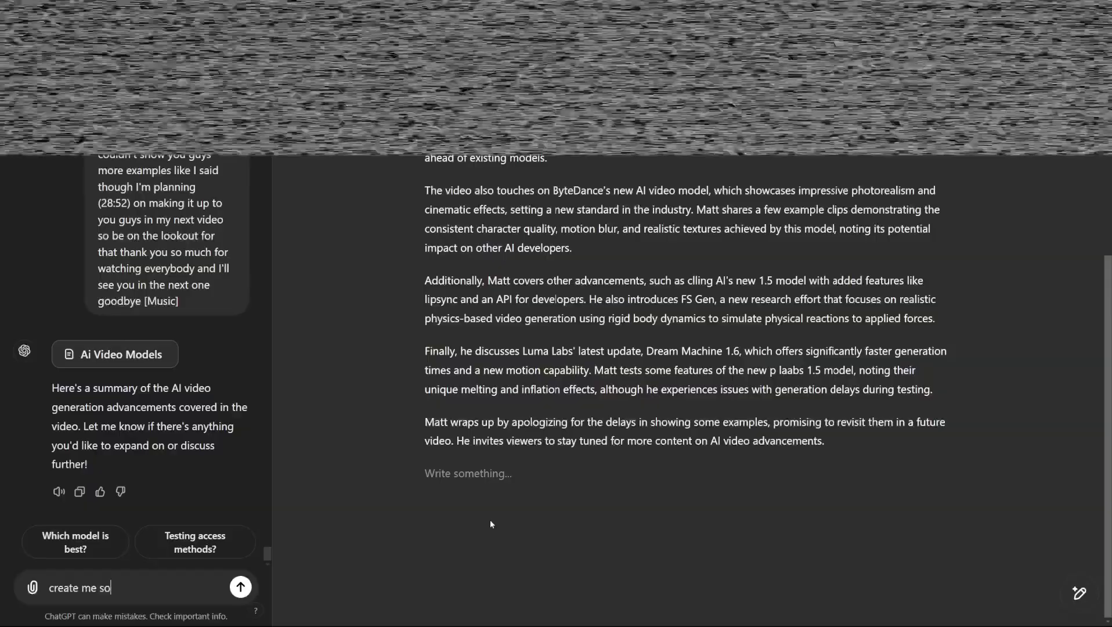
text(me copy paste)
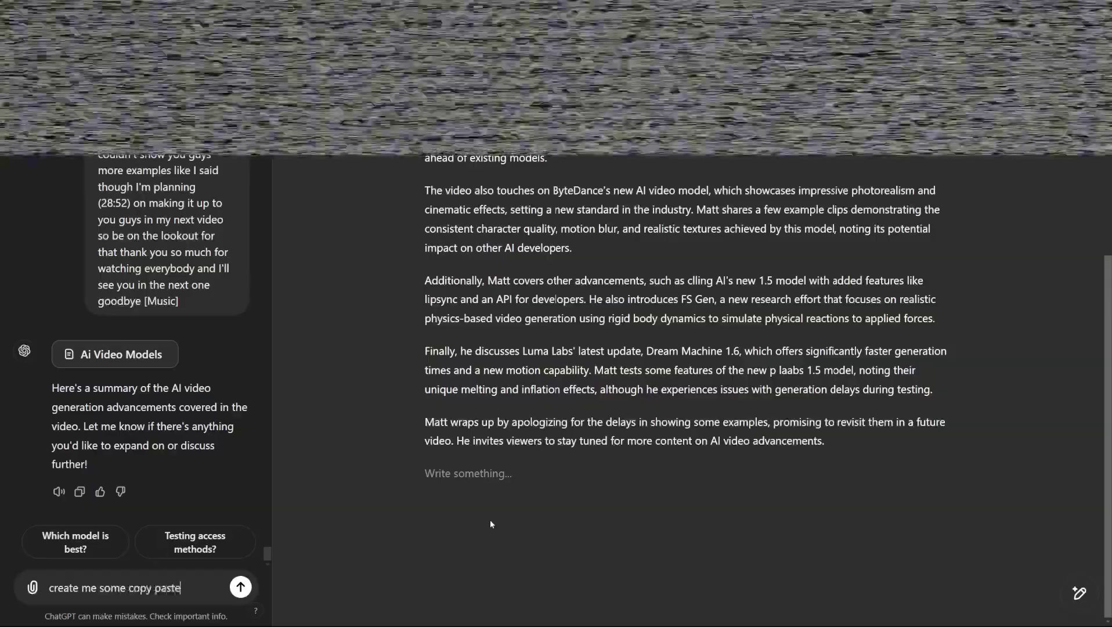
text( timestamps)
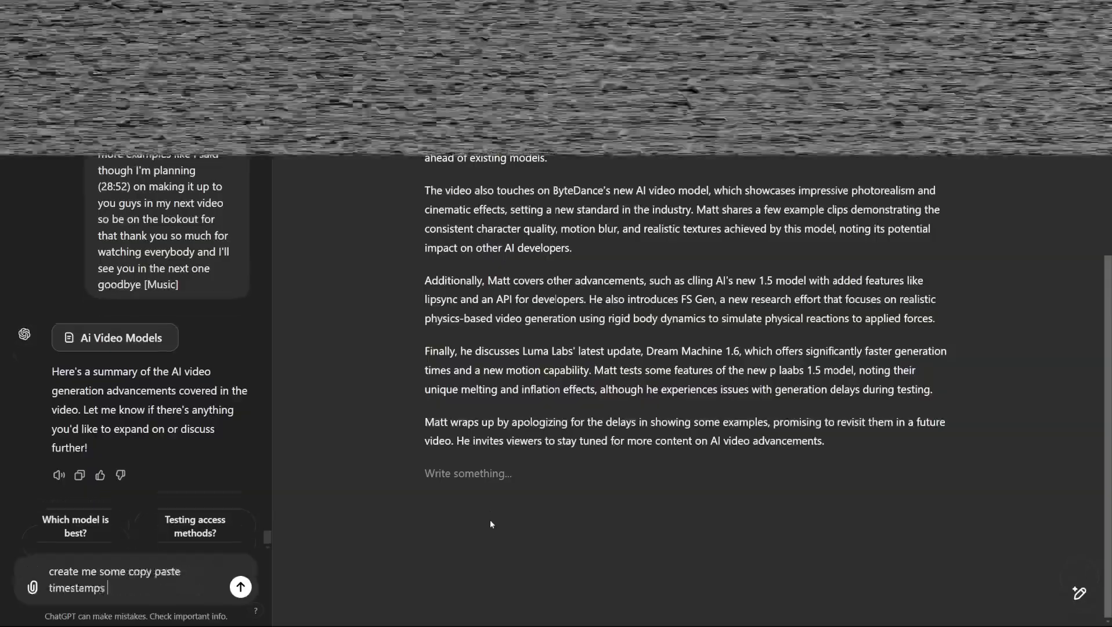
text( for this video)
key(Return)
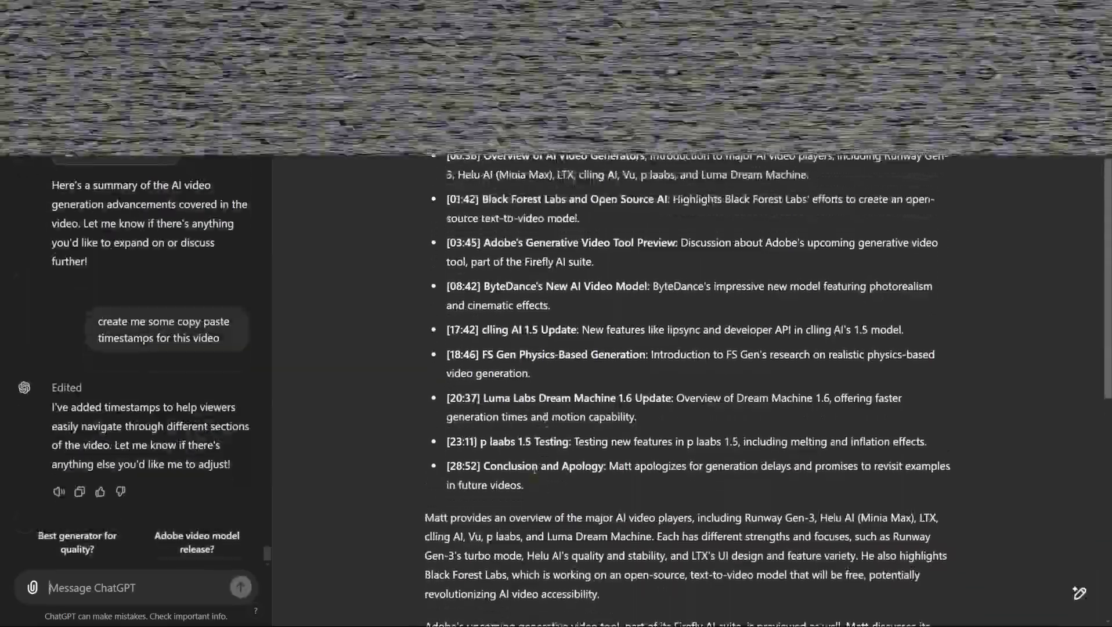
Select the timestamps and summary text, fill it with emojis, then select the Additionally paragraph
scroll(535, 469, up, 2)
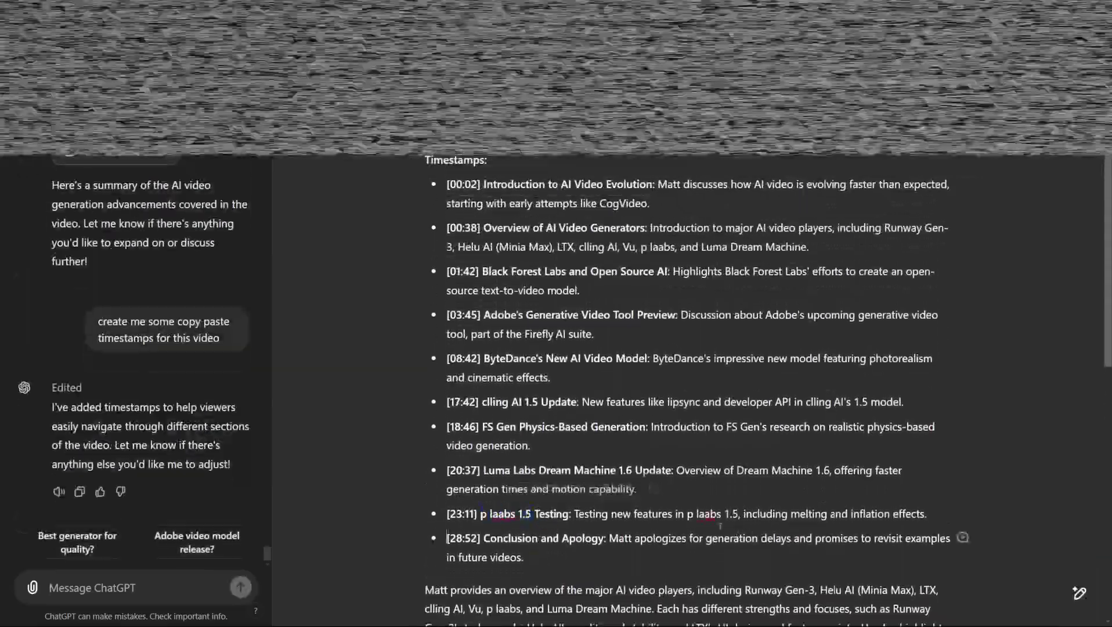
drag(723, 515, 692, 520)
scroll(692, 521, down, 1)
scroll(668, 494, up, 3)
click(641, 467)
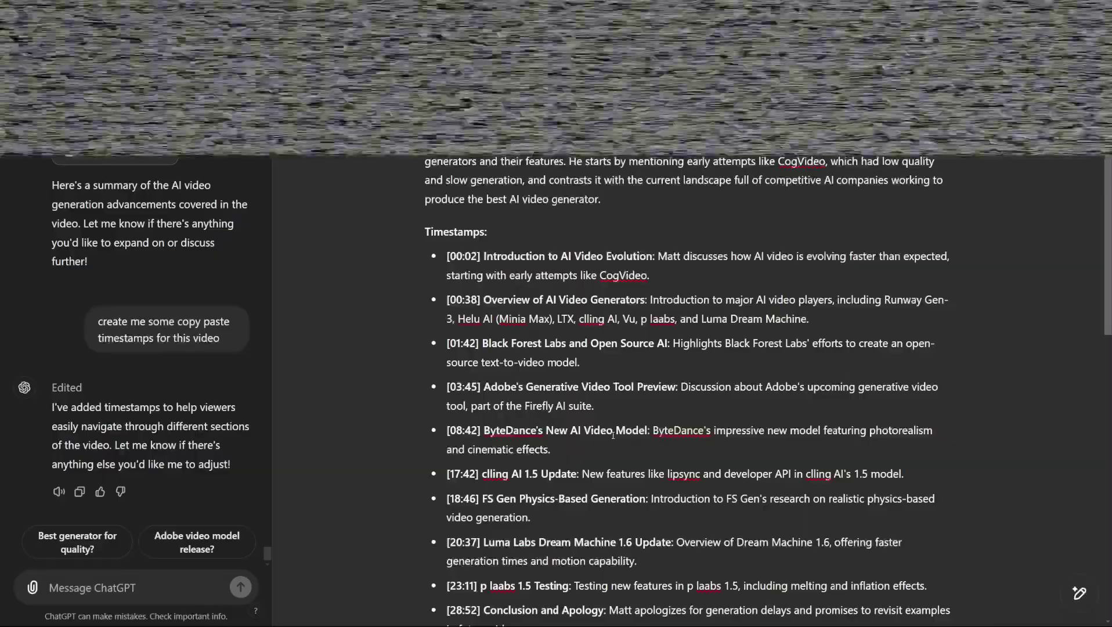
scroll(613, 435, down, 3)
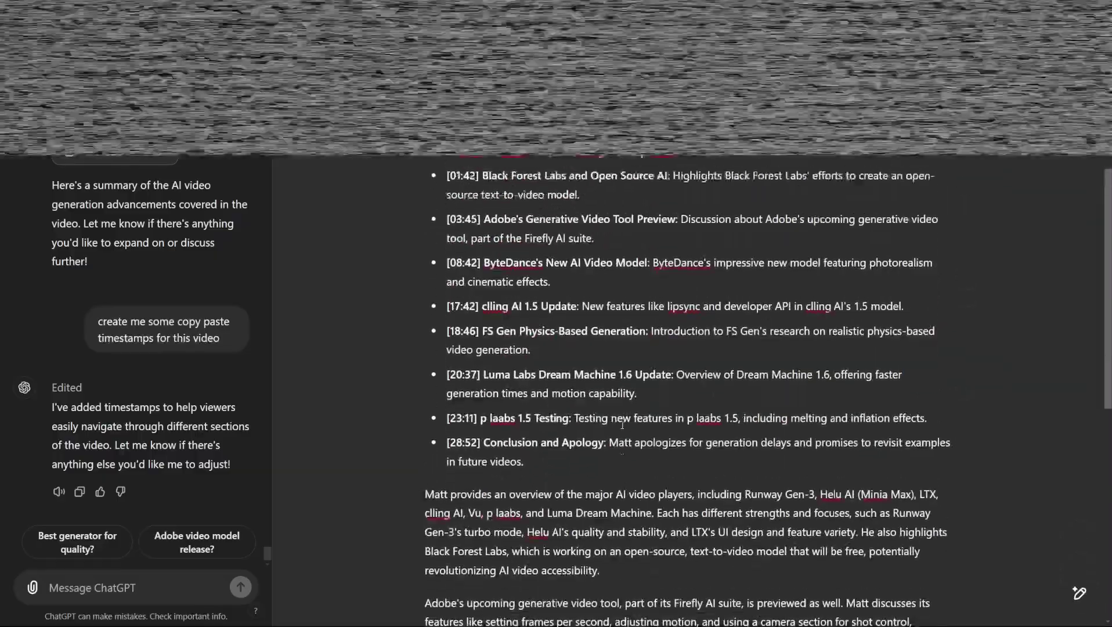
drag(525, 462, 446, 199)
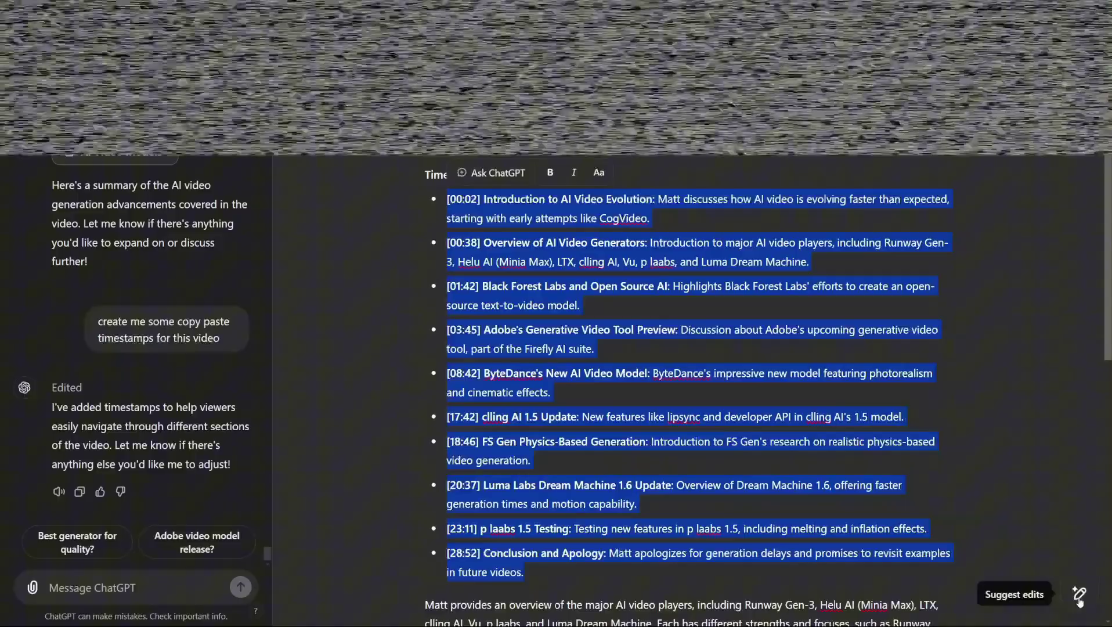
click(1087, 466)
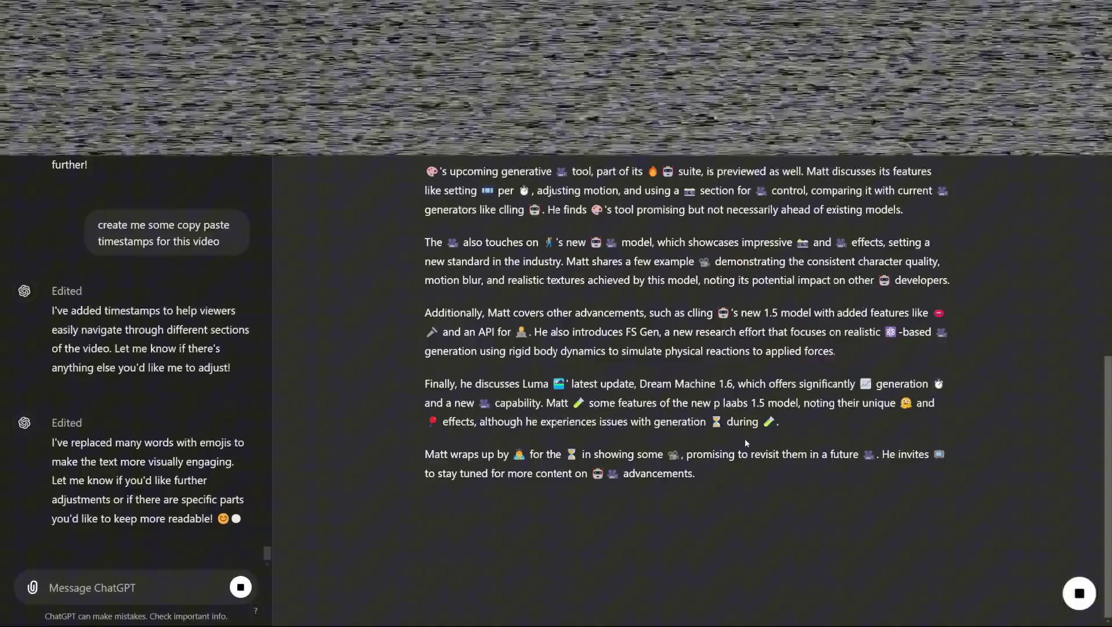
triple_click(854, 354)
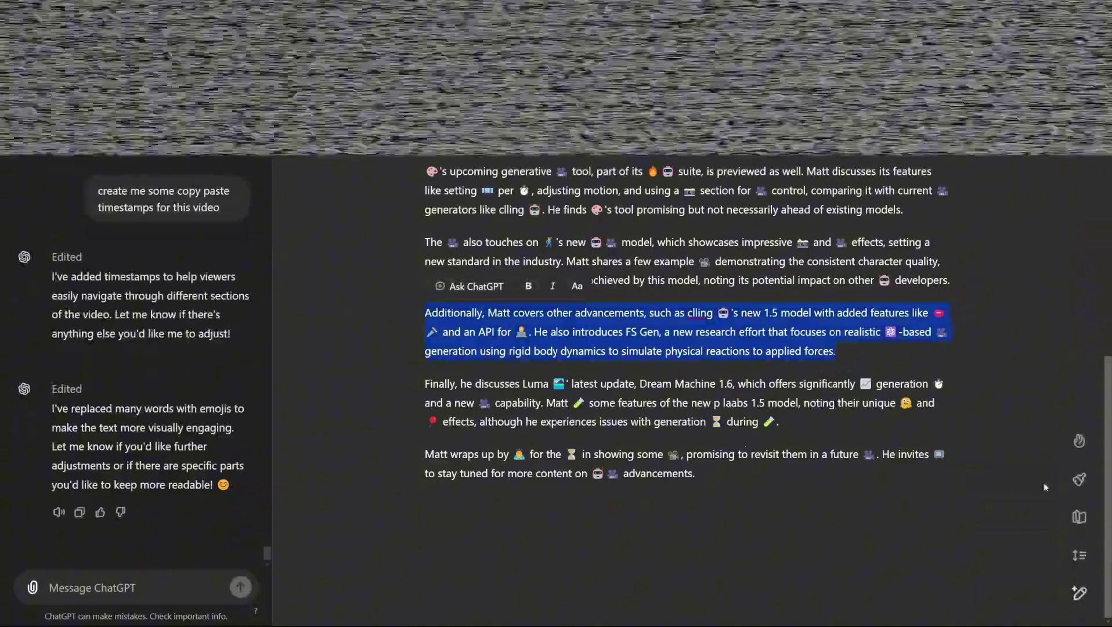